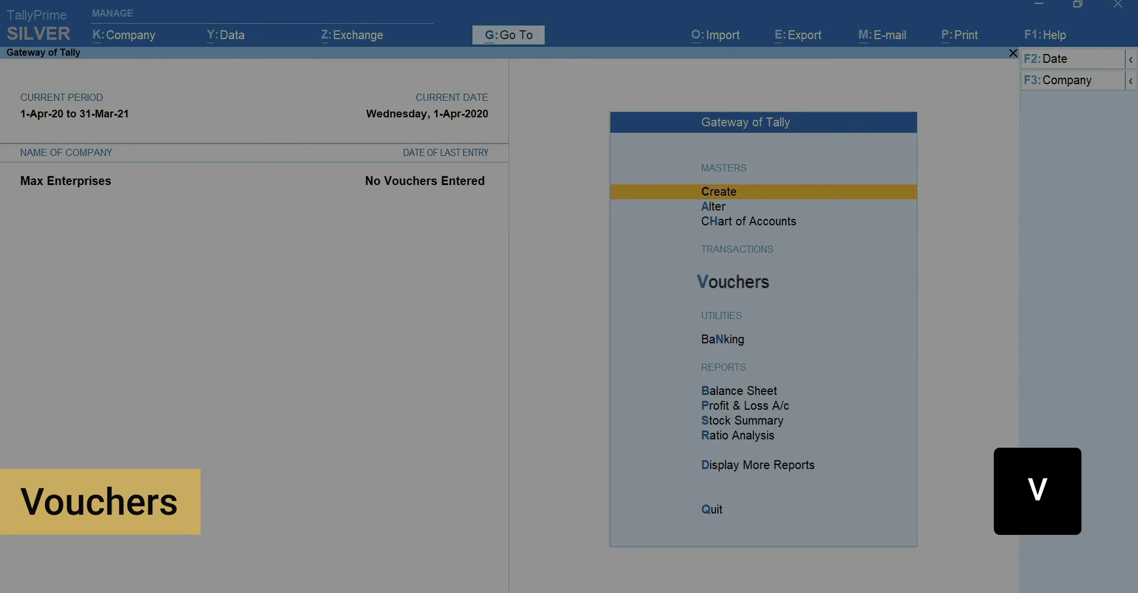
- Open voucher entry for Max Enterprises
key("v")
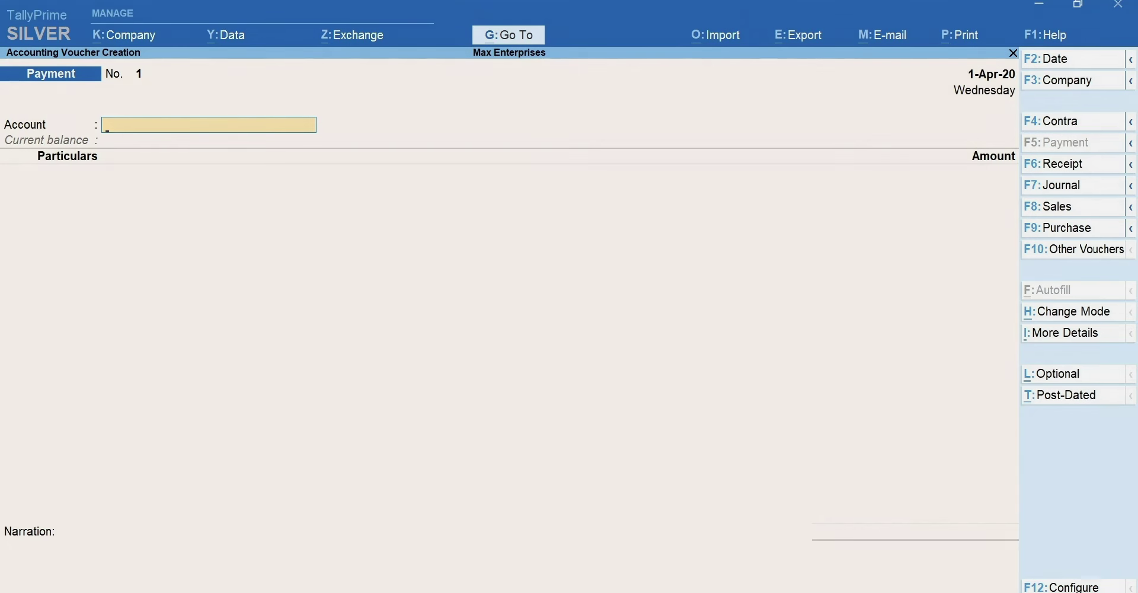
- Look up the Delivery Note voucher type among the other vouchers without switching to it
key("F10")
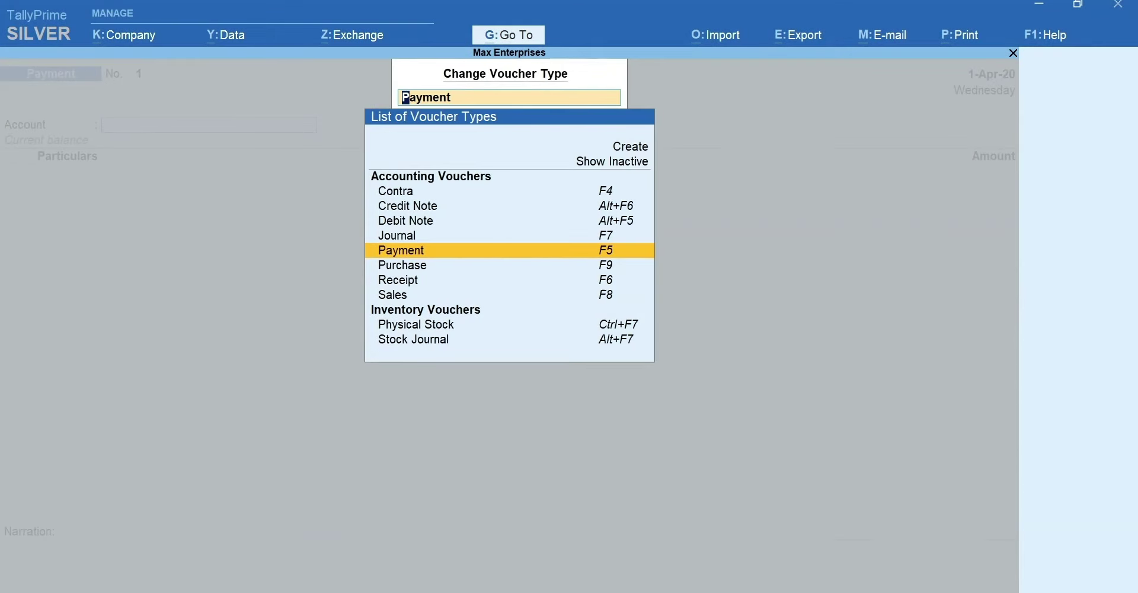
type("Deliv")
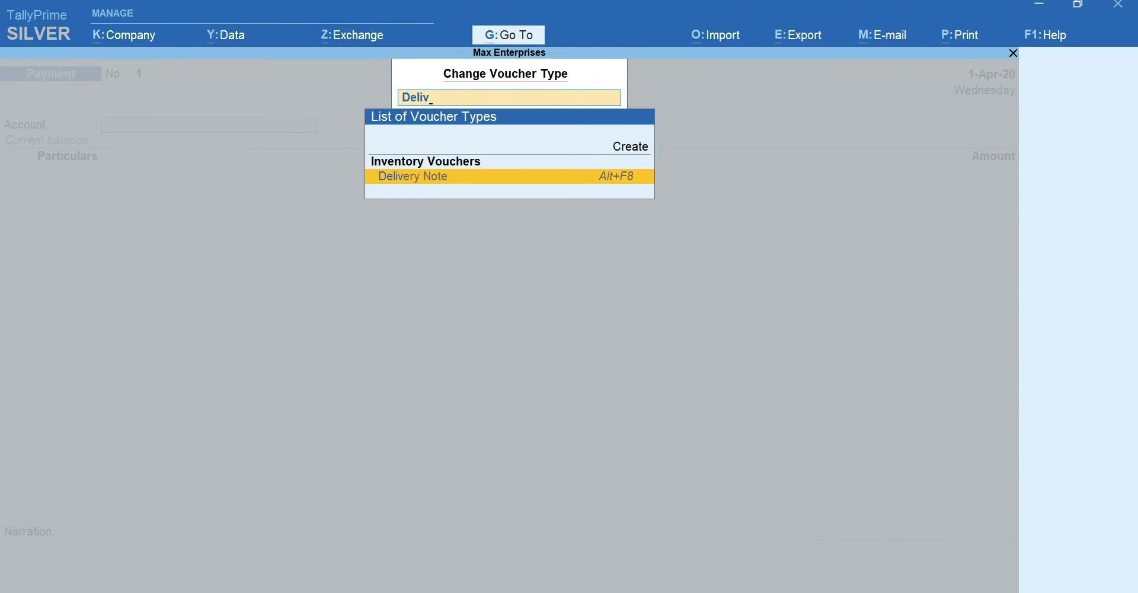
key("Escape")
key("Escape")
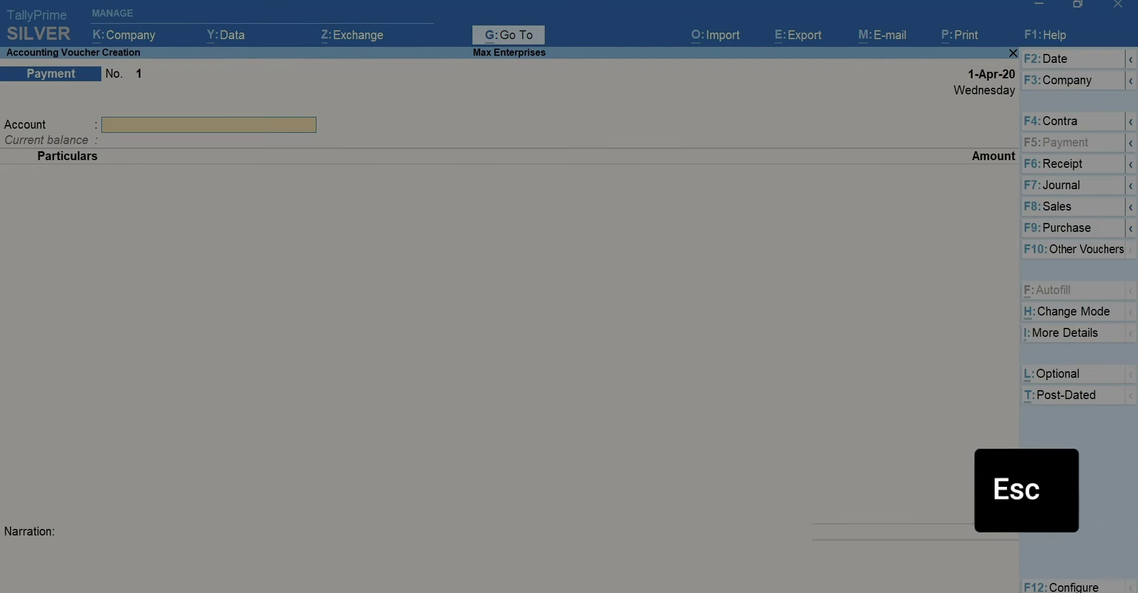
- Switch to a purchase voucher and set its voucher mode to Item Invoice
key("F9")
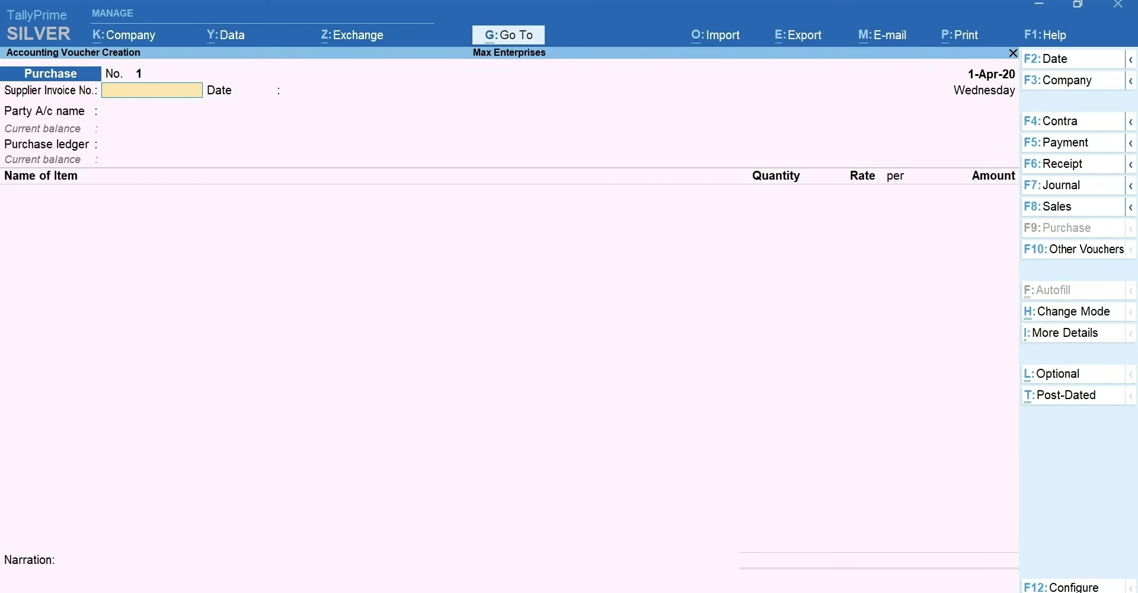
key("ctrl")
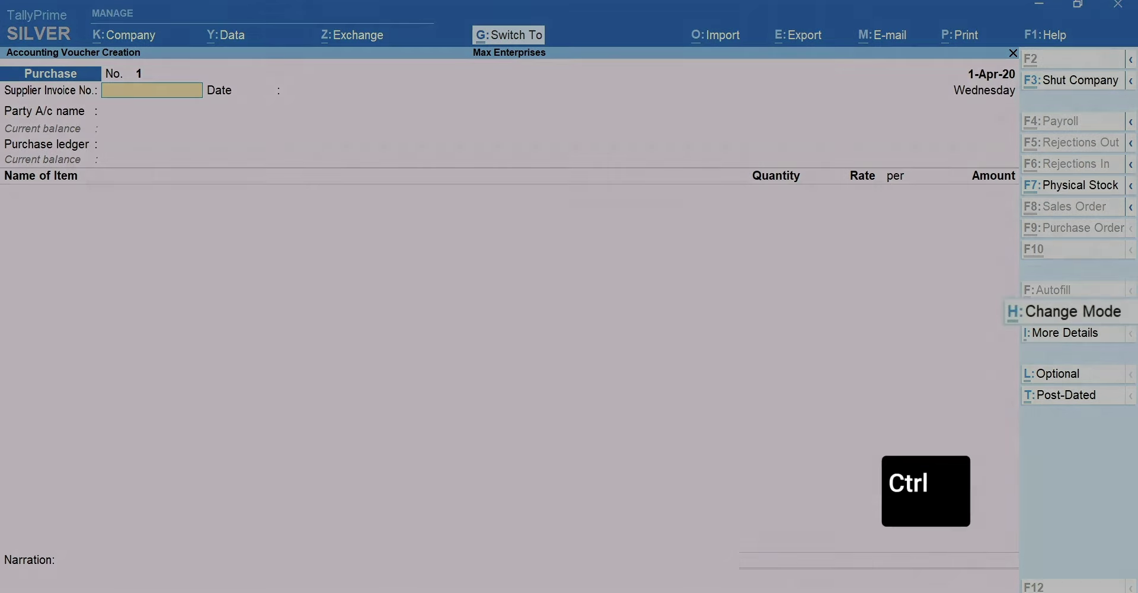
key("ctrl+h")
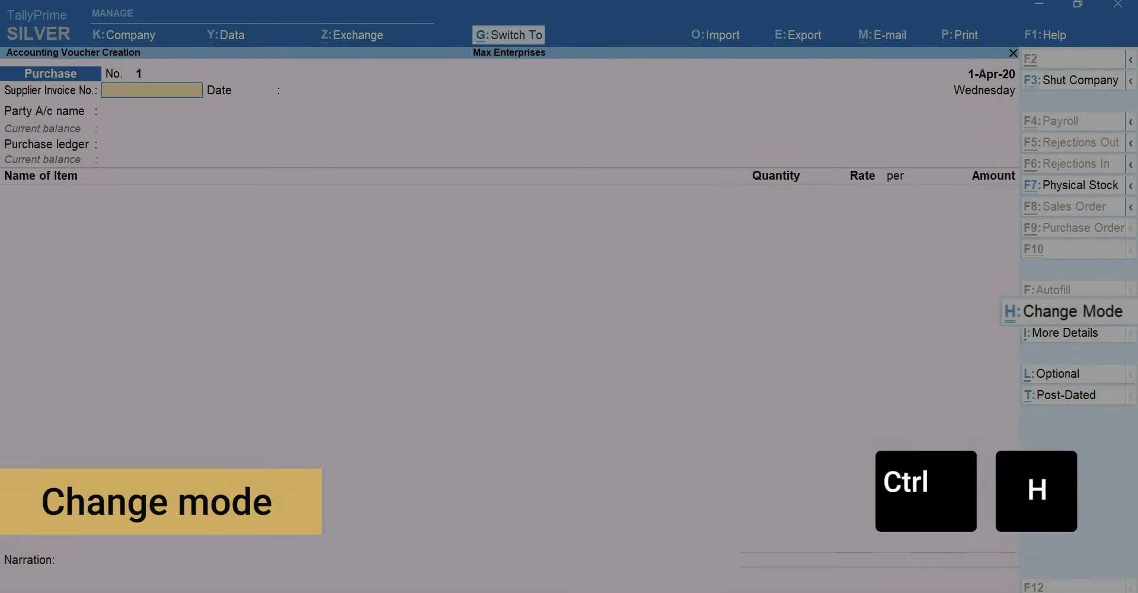
key("Down")
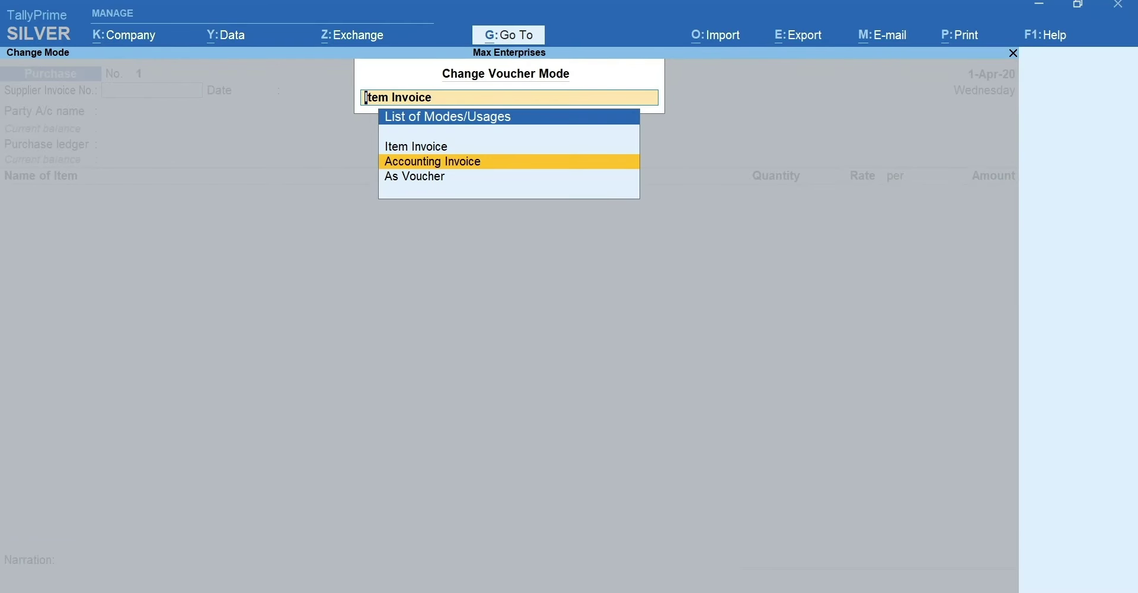
key("Down")
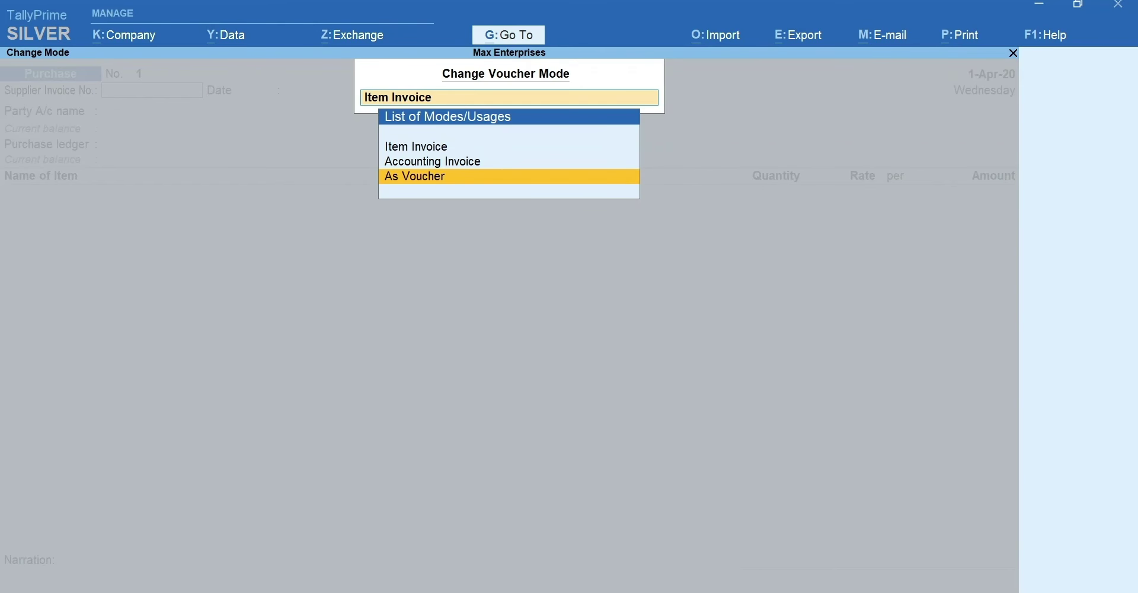
key("Up")
key("Up")
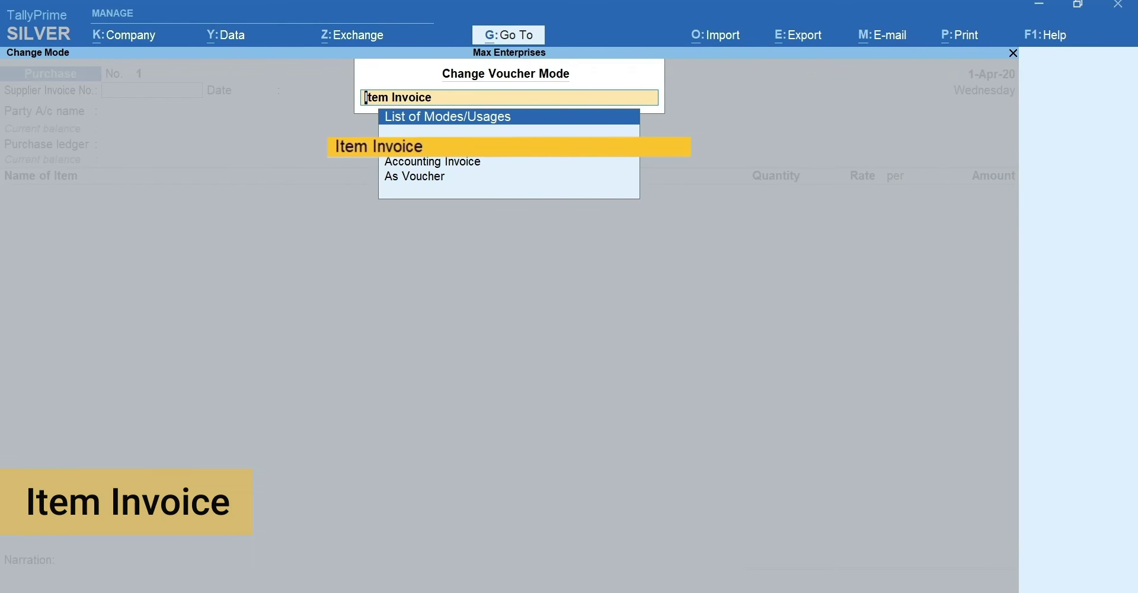
key("Return")
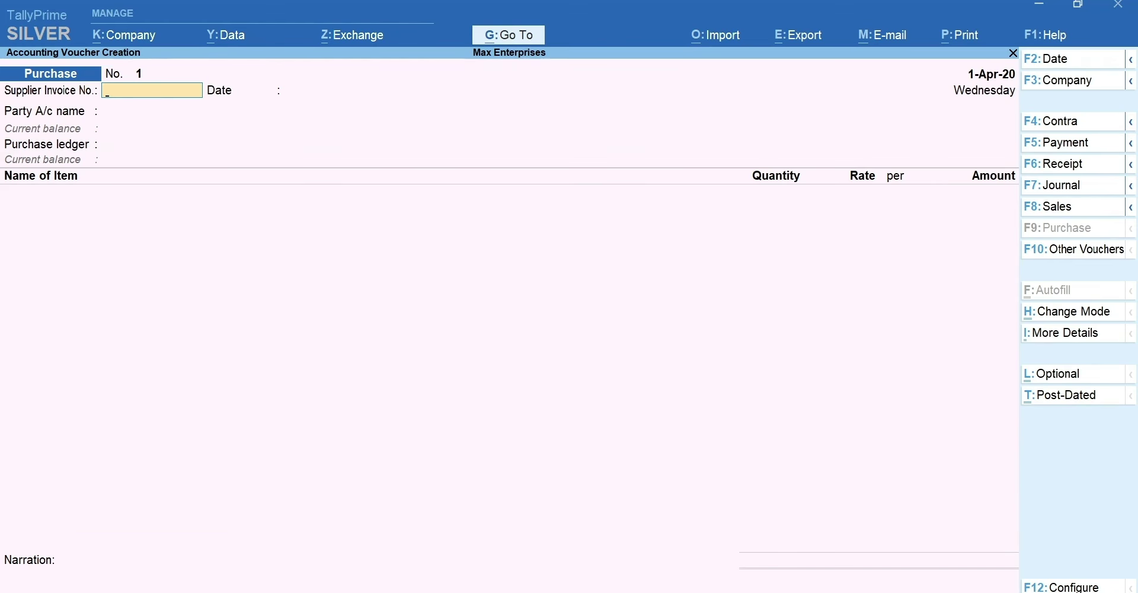
- Set the purchase voucher date to 4-Apr-20 and enter supplier invoice number AE/0027 dated 2-Apr-20
key("F2")
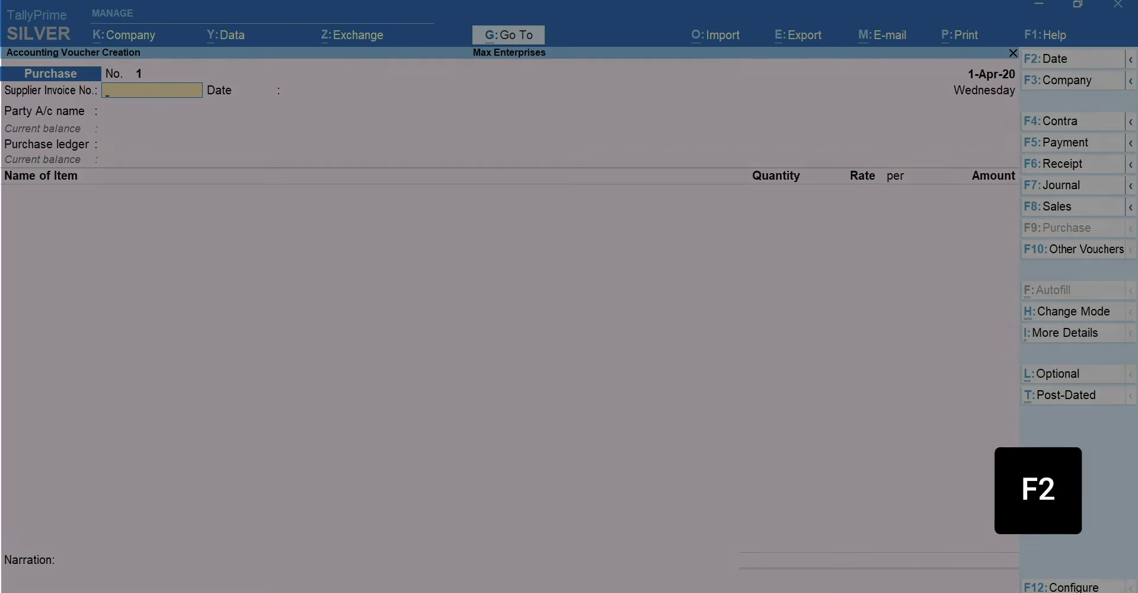
type("4-")
key("Return")
type("AE/0027")
key("Return")
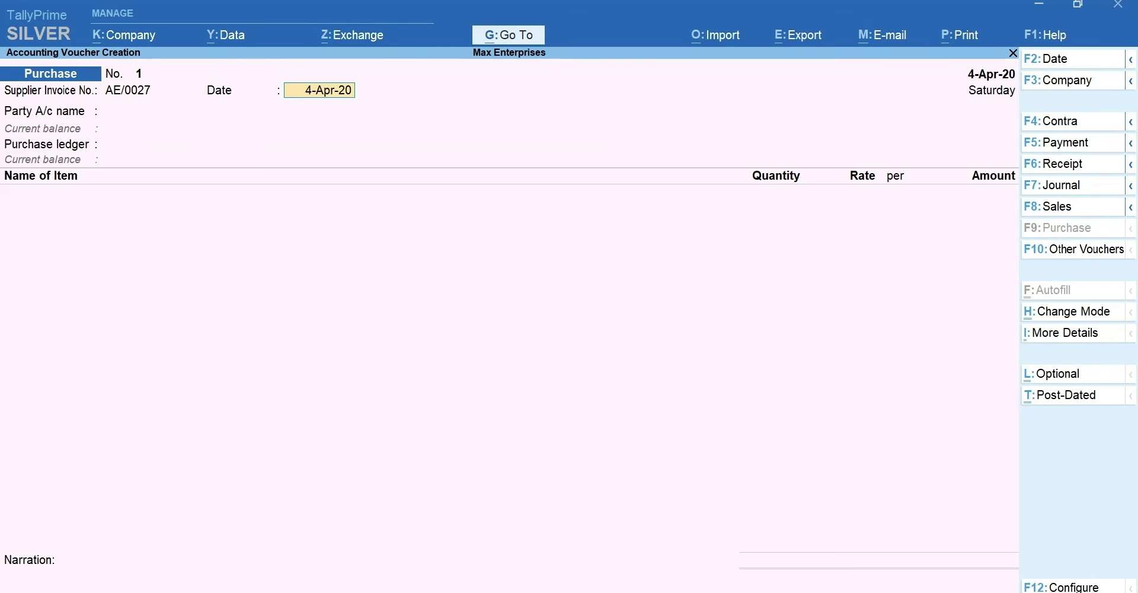
type("2-4")
key("Return")
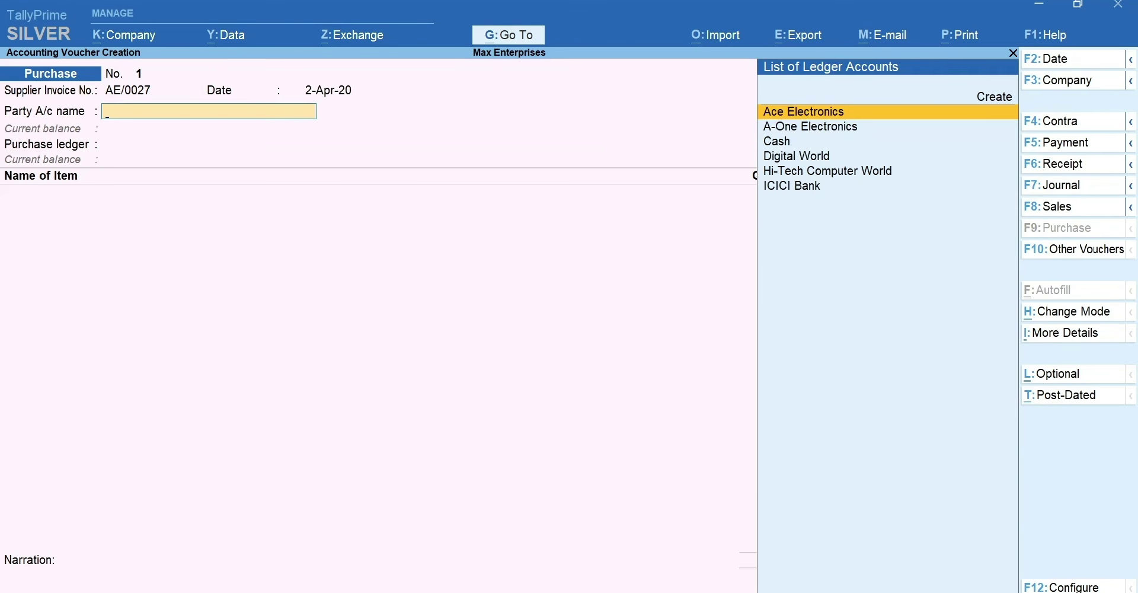
- Set the party account to A-One Electronics, accept its receipt and party details, and choose the Purchase ledger
key("Down")
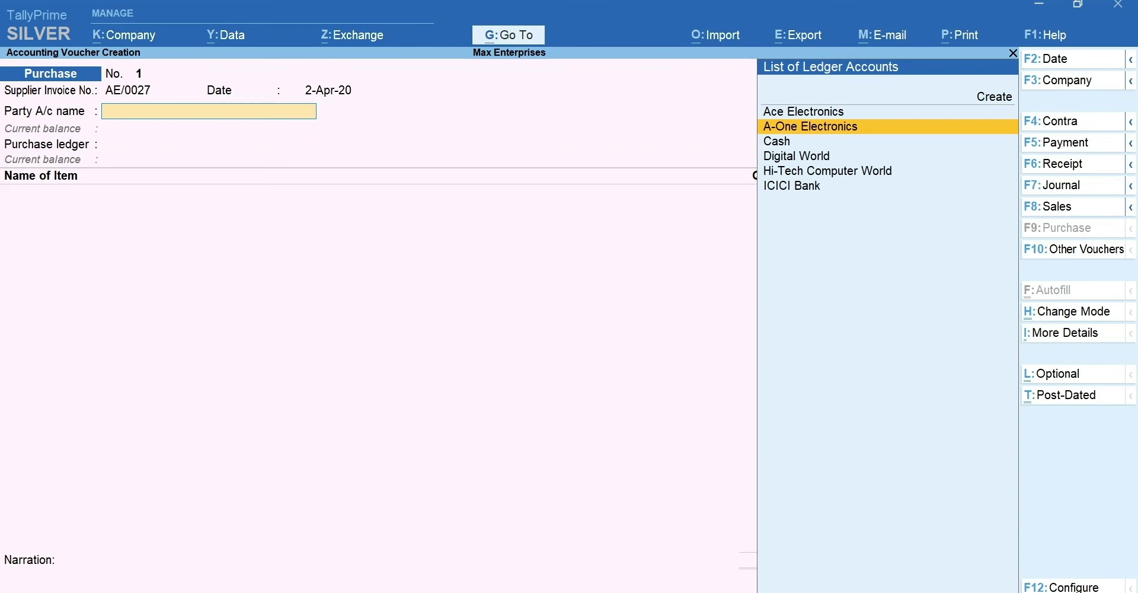
key("Return")
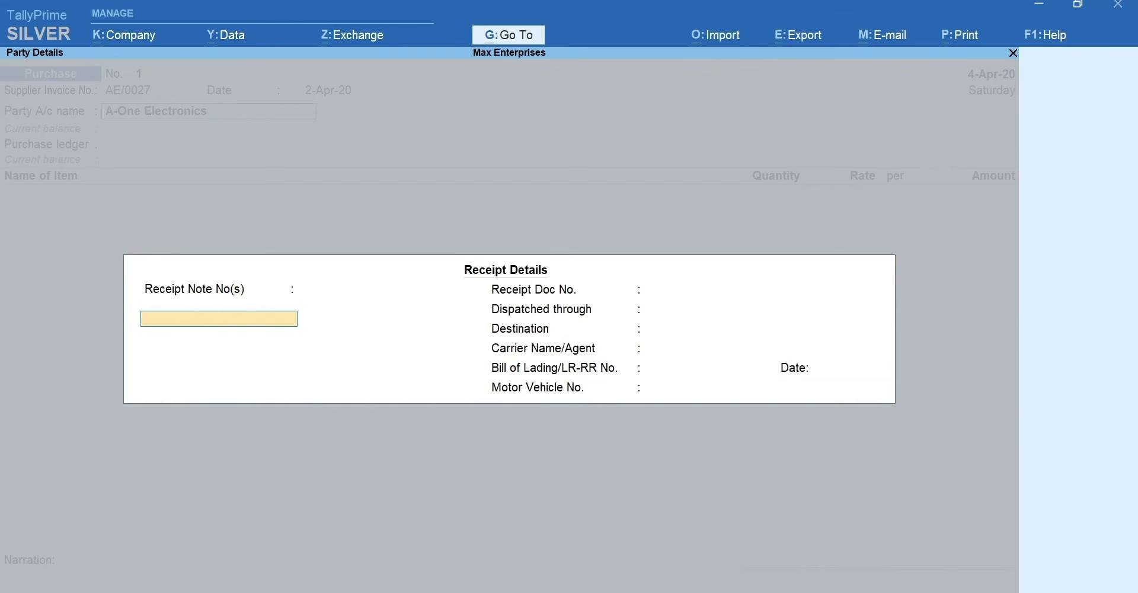
key("ctrl+a")
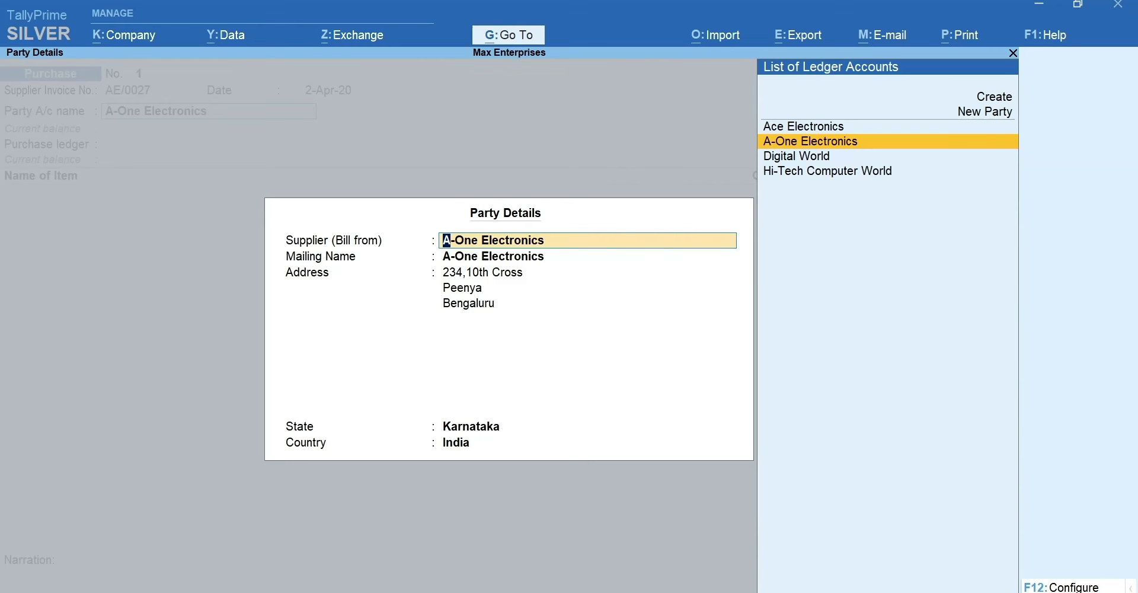
key("ctrl+a")
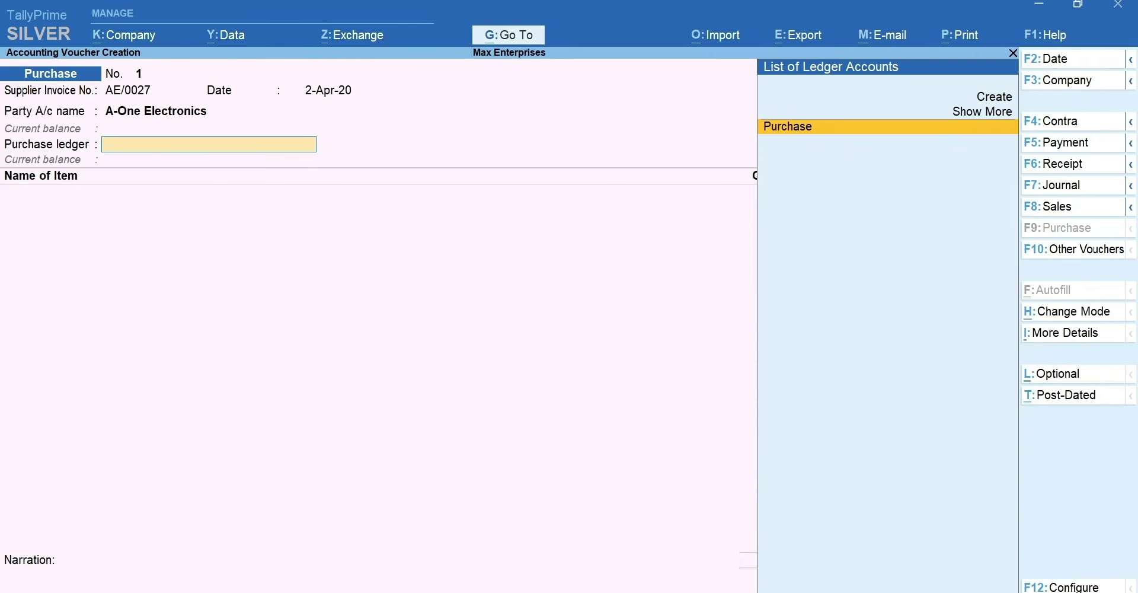
key("space")
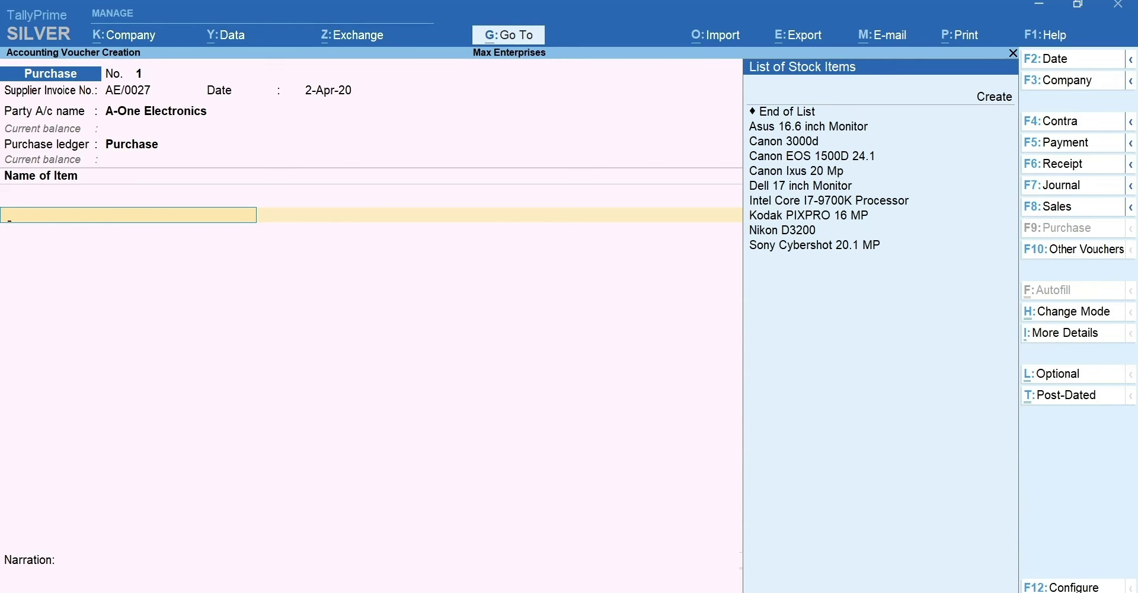
- Add the Dell 17 inch Monitor to the purchase with a quantity of 10 Nos at a rate of 7,900 each
type("Del")
key("Return")
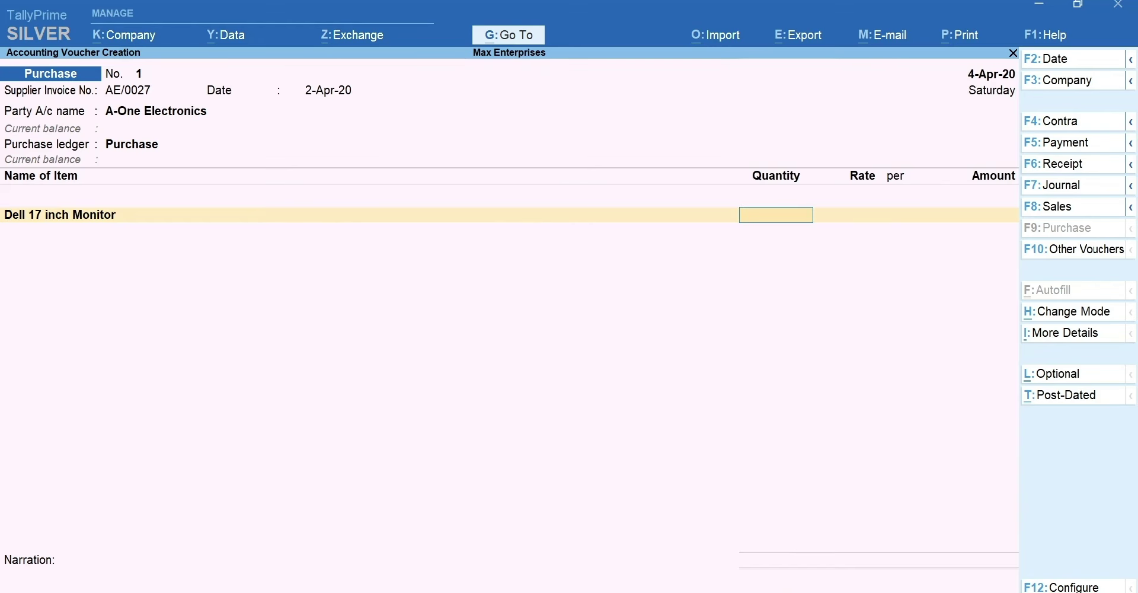
type("10")
key("Return")
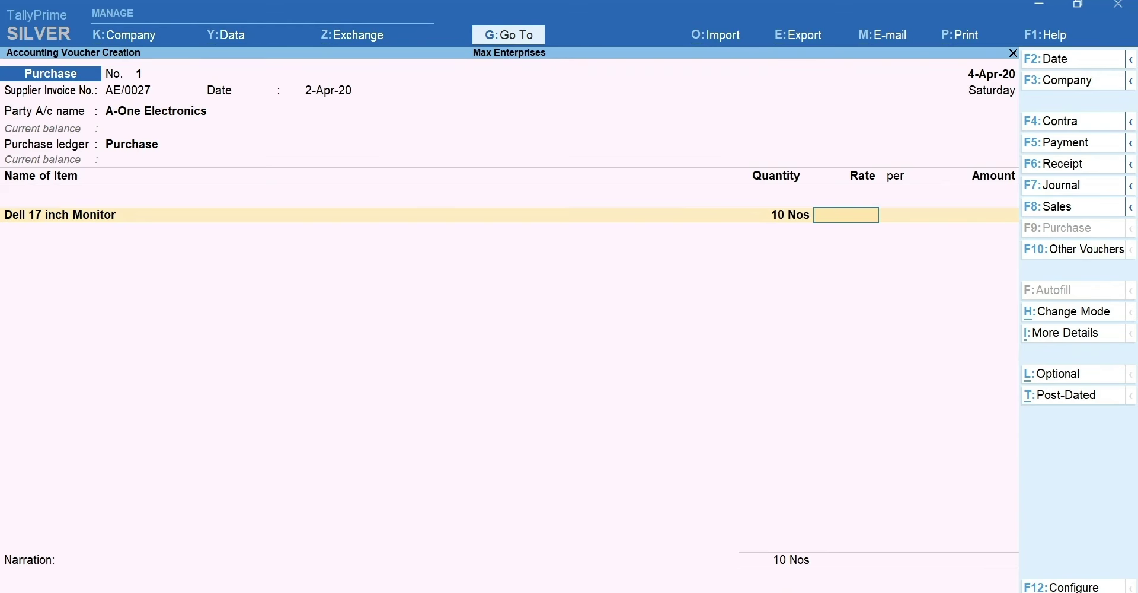
type("7900")
key("Return")
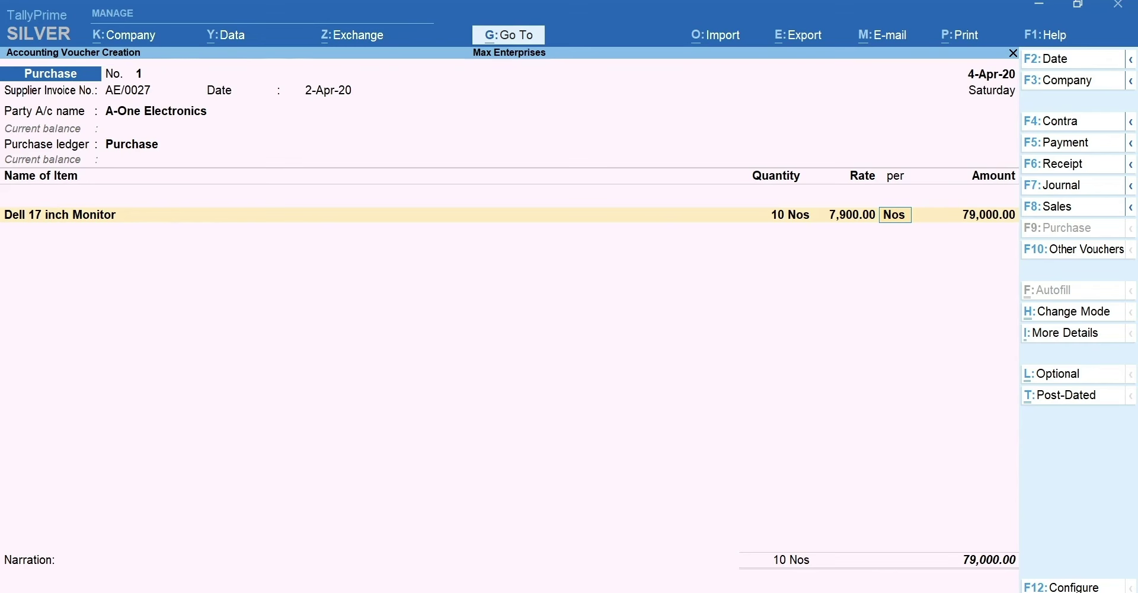
key("Return")
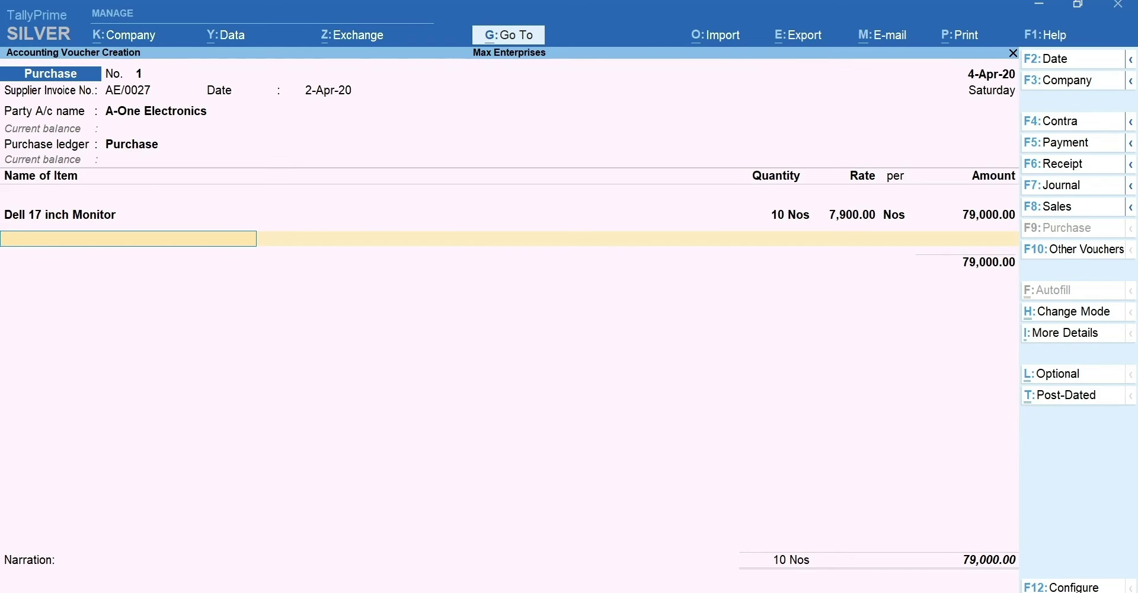
- End the item list and add Transportation charges of 850 to the purchase
key("Return")
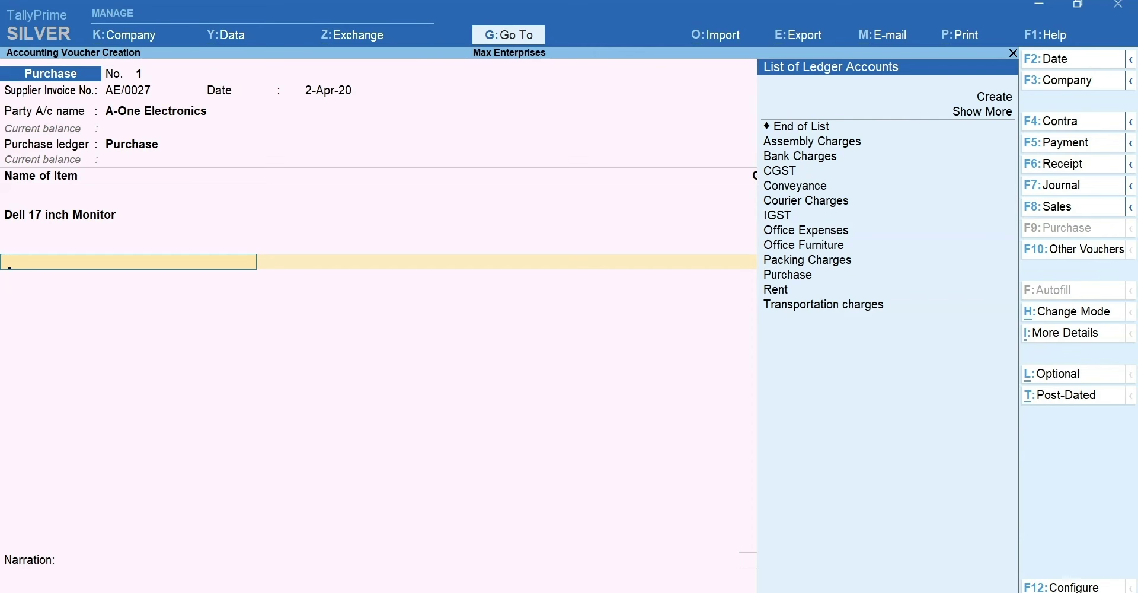
type("Tr")
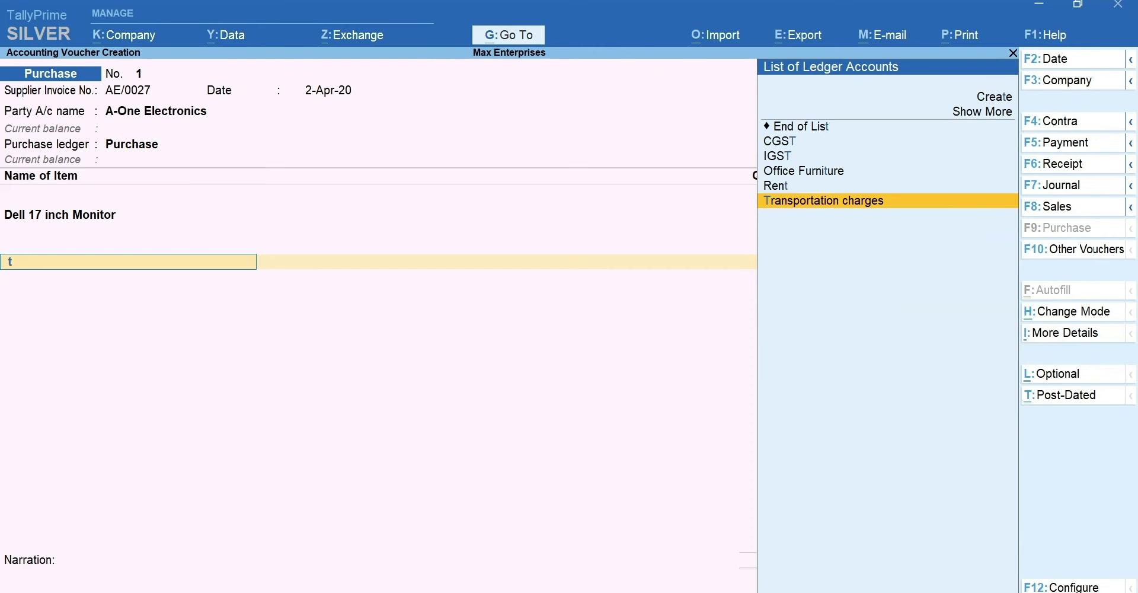
key("Return")
type("850")
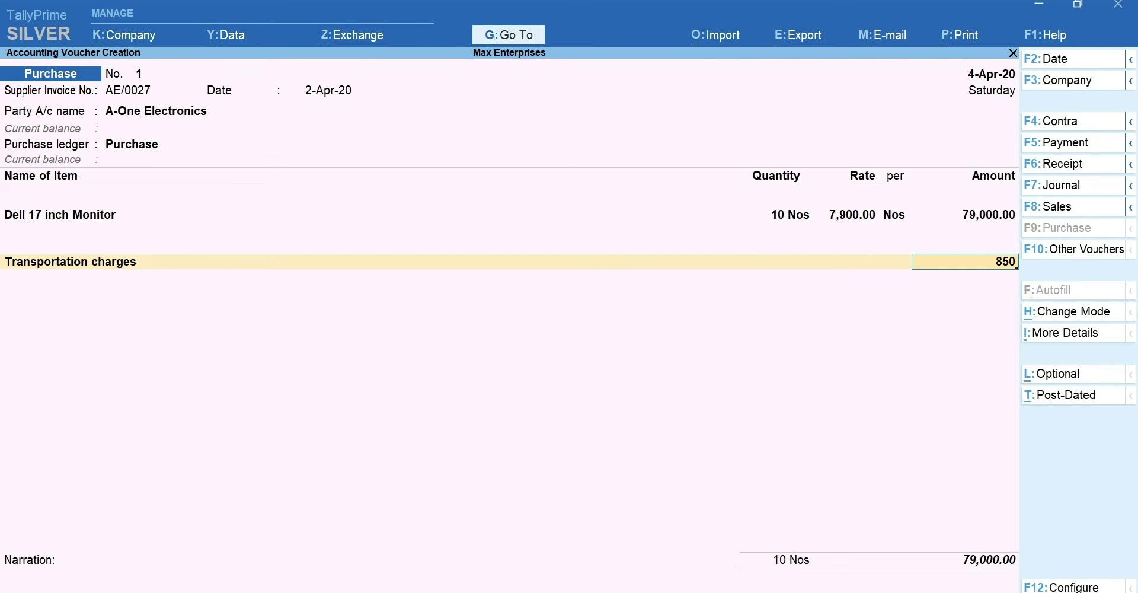
key("Return")
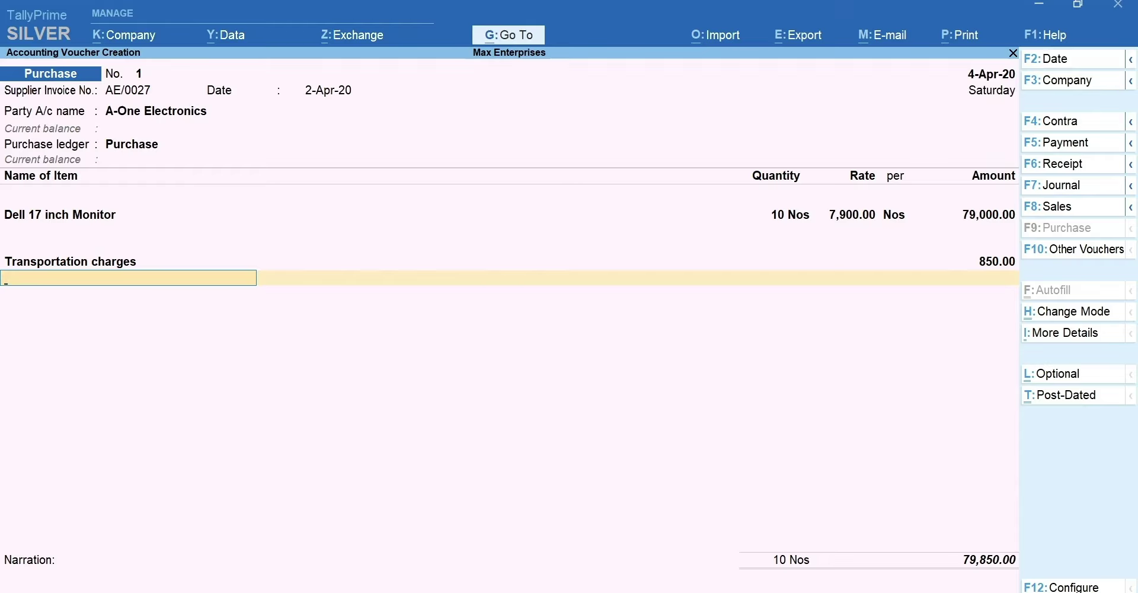
- Leave the narration blank and save the purchase voucher
key("Return")
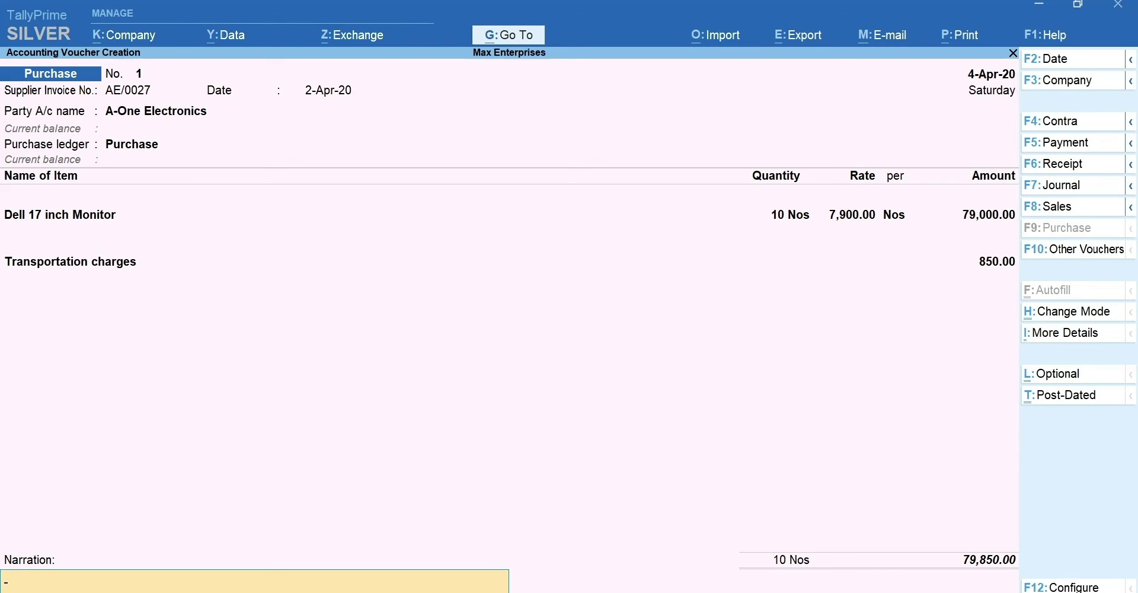
key("Return")
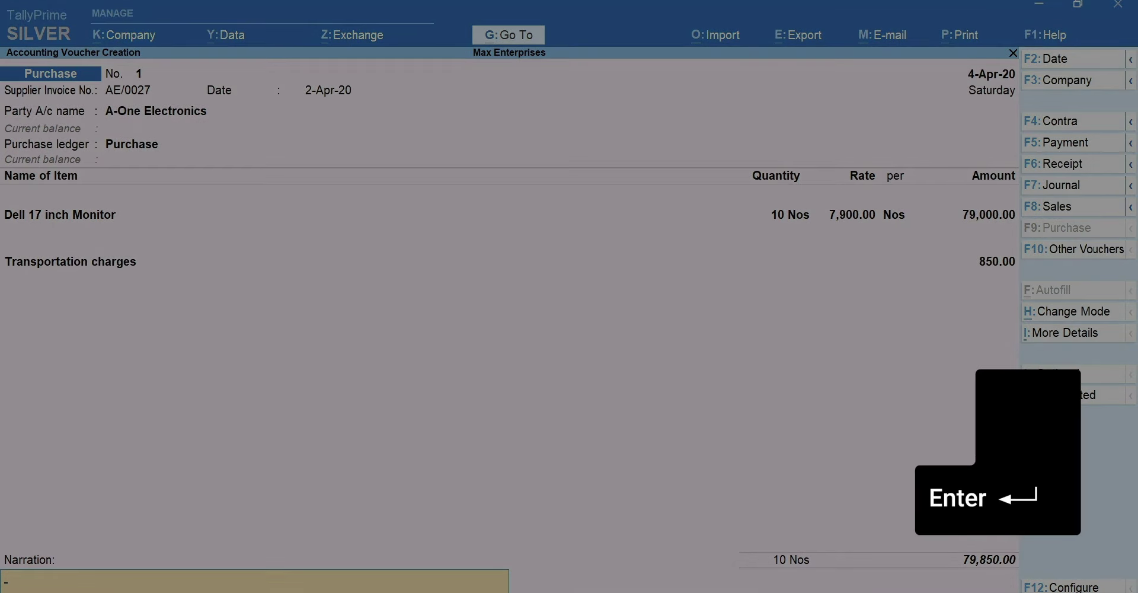
key("y")
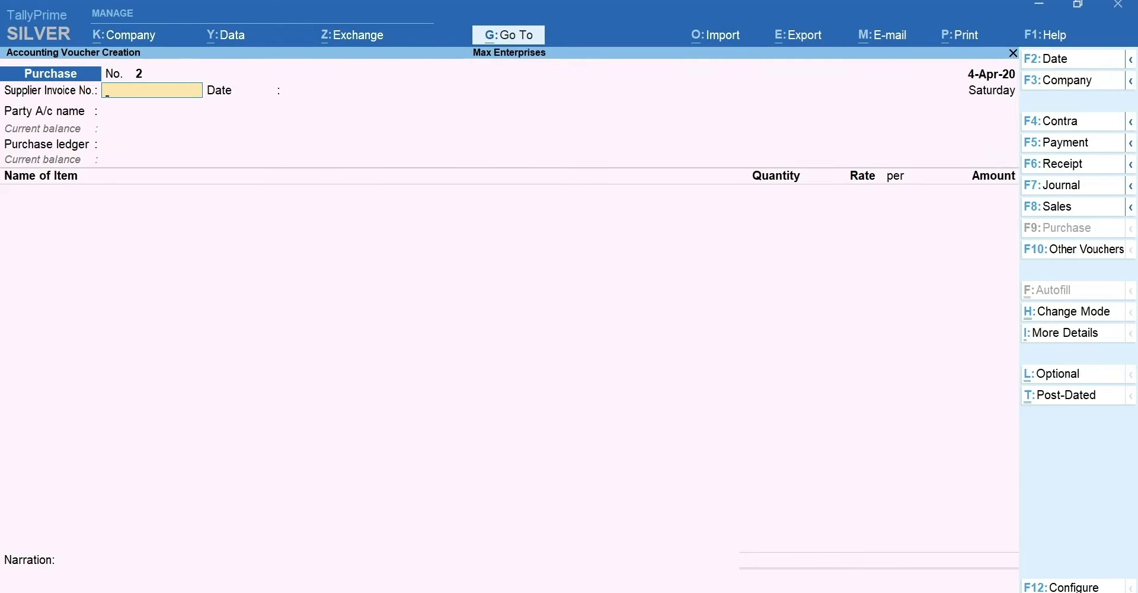
- Start a sales voucher for Ace Electronics and accept its dispatch and party details as they are
key("F8")
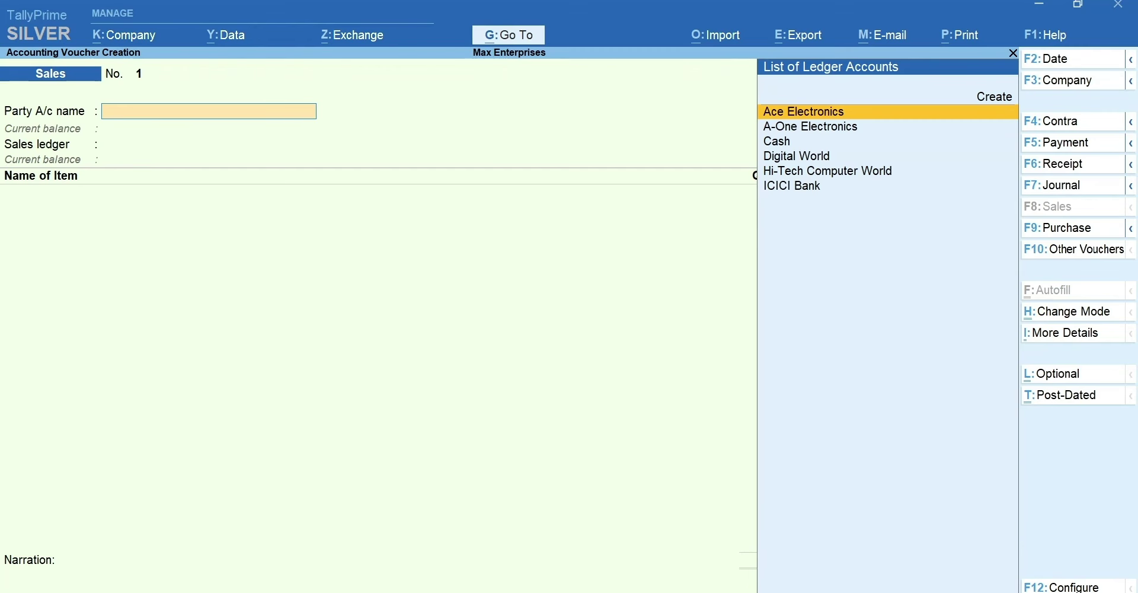
key("Return")
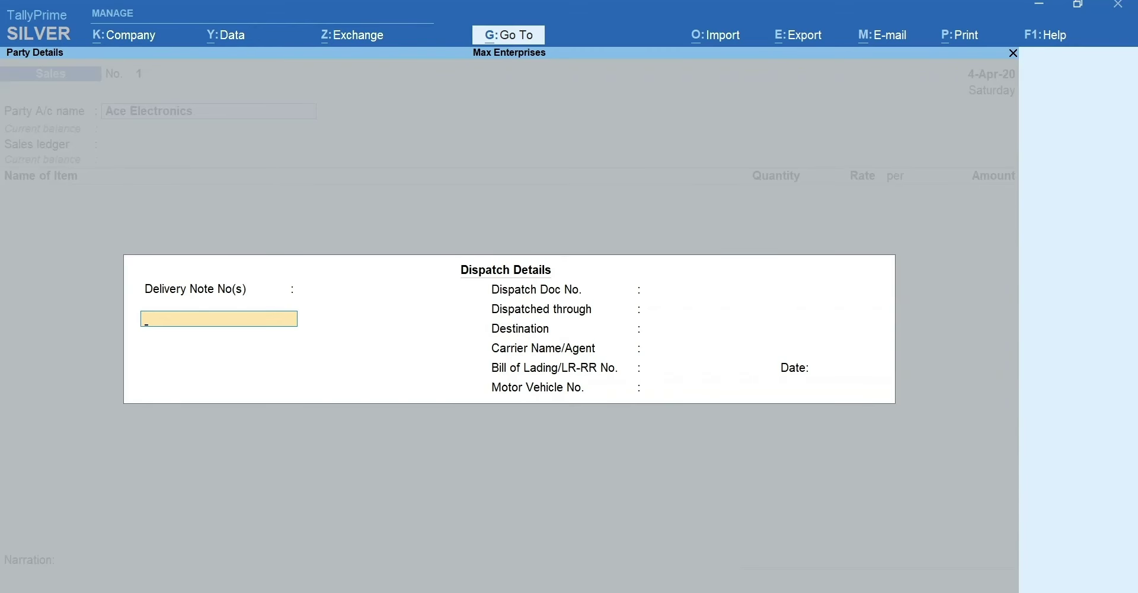
key("ctrl+a")
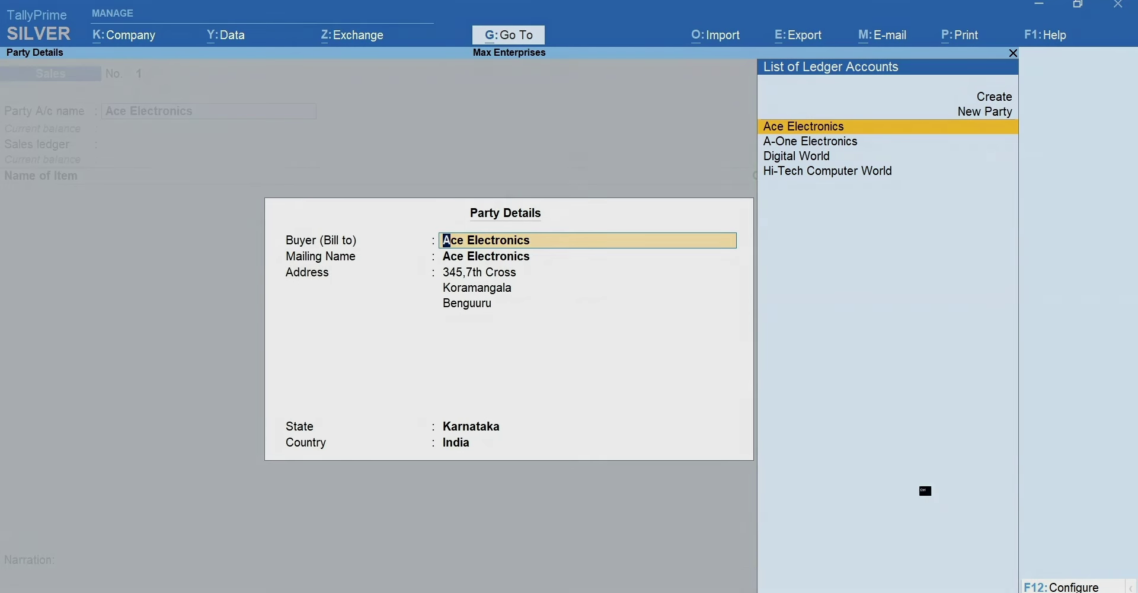
key("ctrl+a")
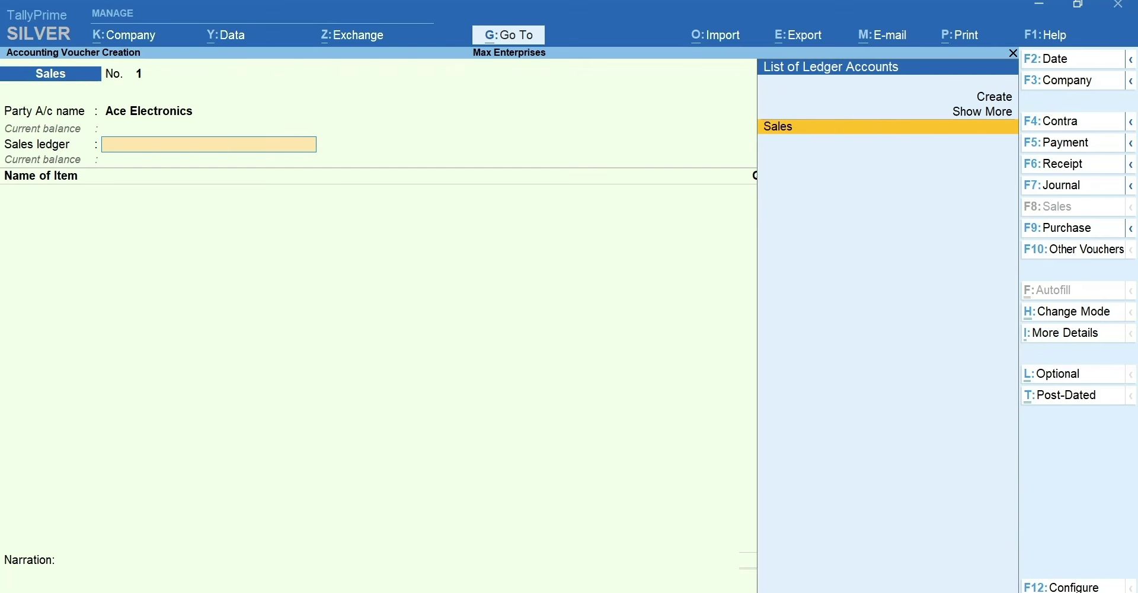
- Configure the sales voucher with buyer details and dispatch, order and export details both set to No, and save the configuration
key("F12")
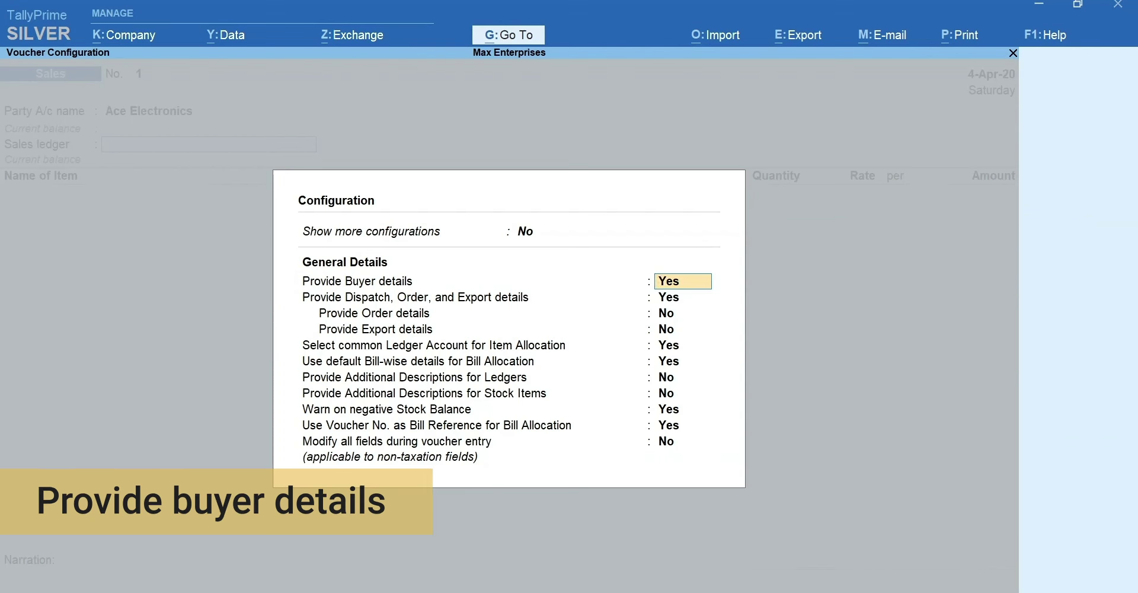
type("no")
key("Return")
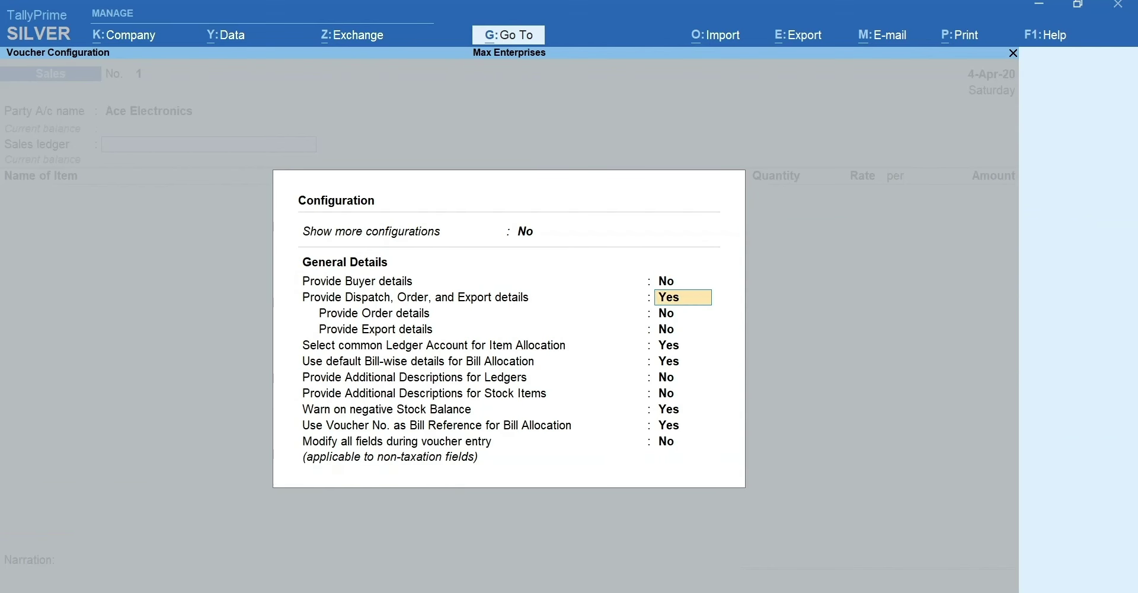
type("no")
key("Return")
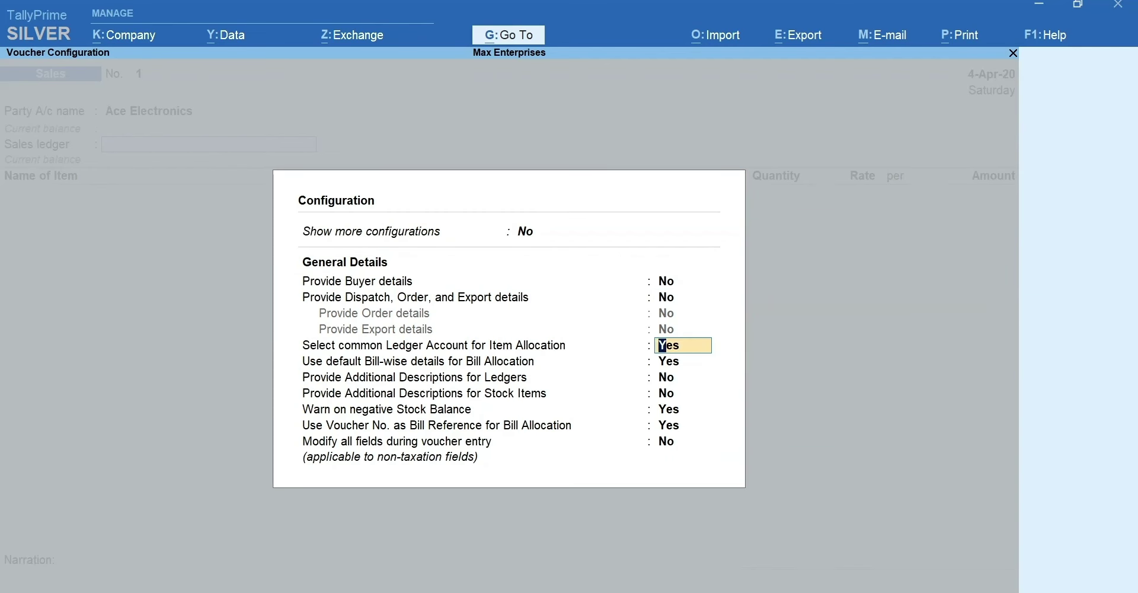
key("ctrl+a")
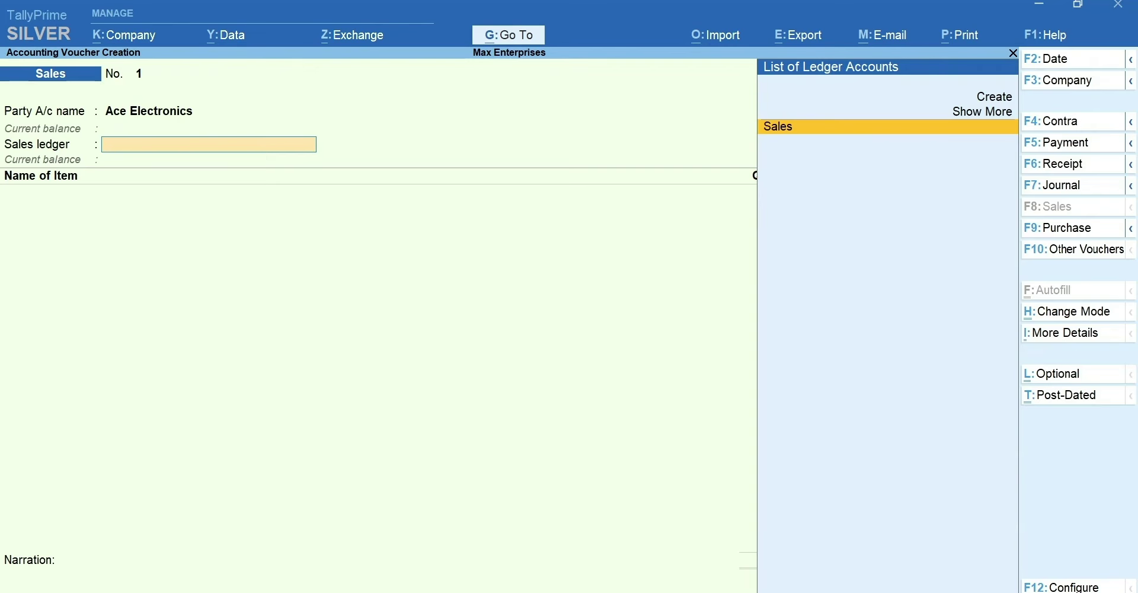
- Look over the additional details that can be entered for the sales voucher, leaving them unfilled
key("ctrl+i")
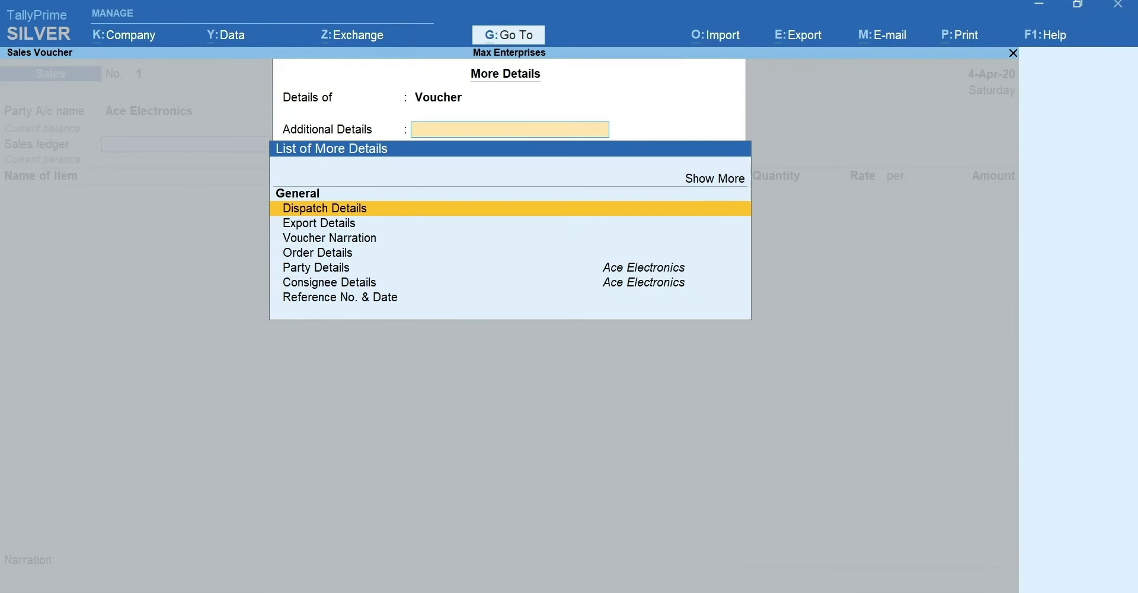
key("Escape")
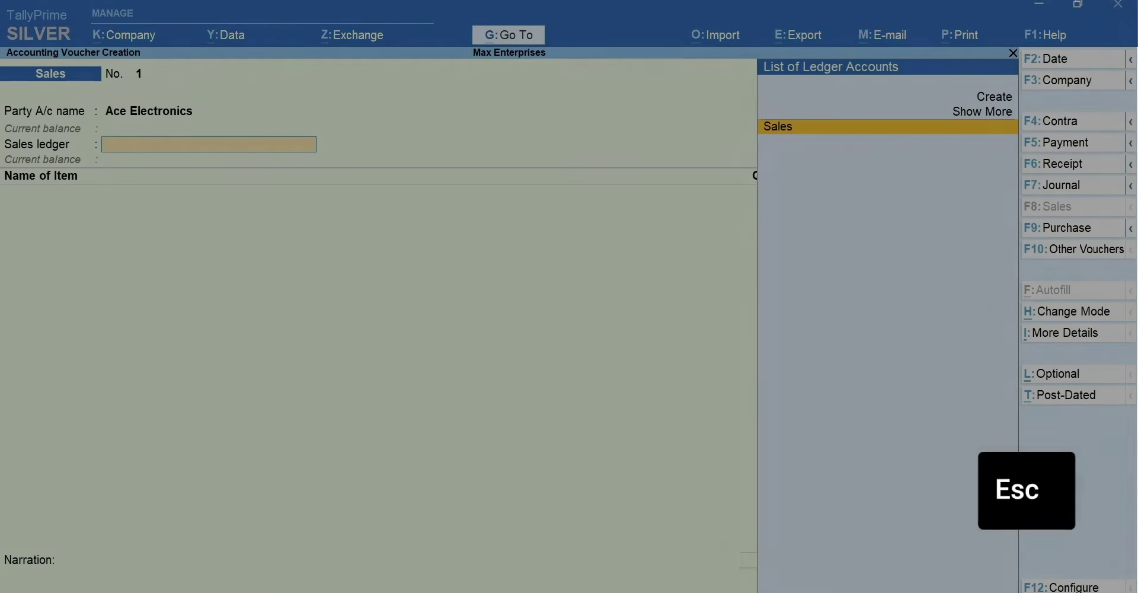
- Choose the Sales ledger and add the Dell 17 inch Monitor with a quantity of 5 Nos at a rate of 8,900 each
key("Return")
key("space")
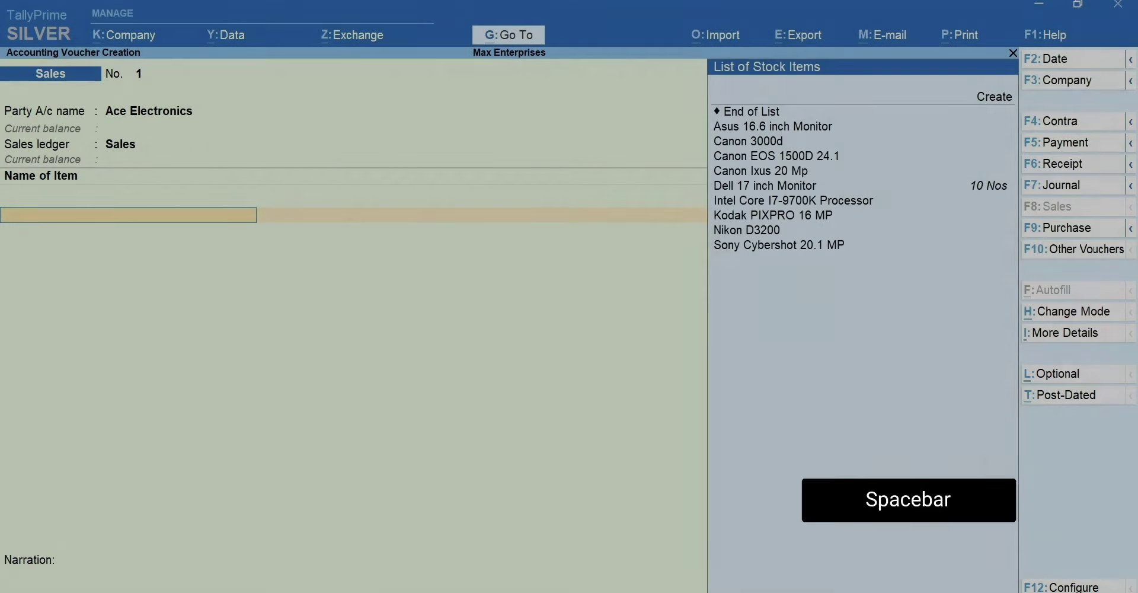
type("del")
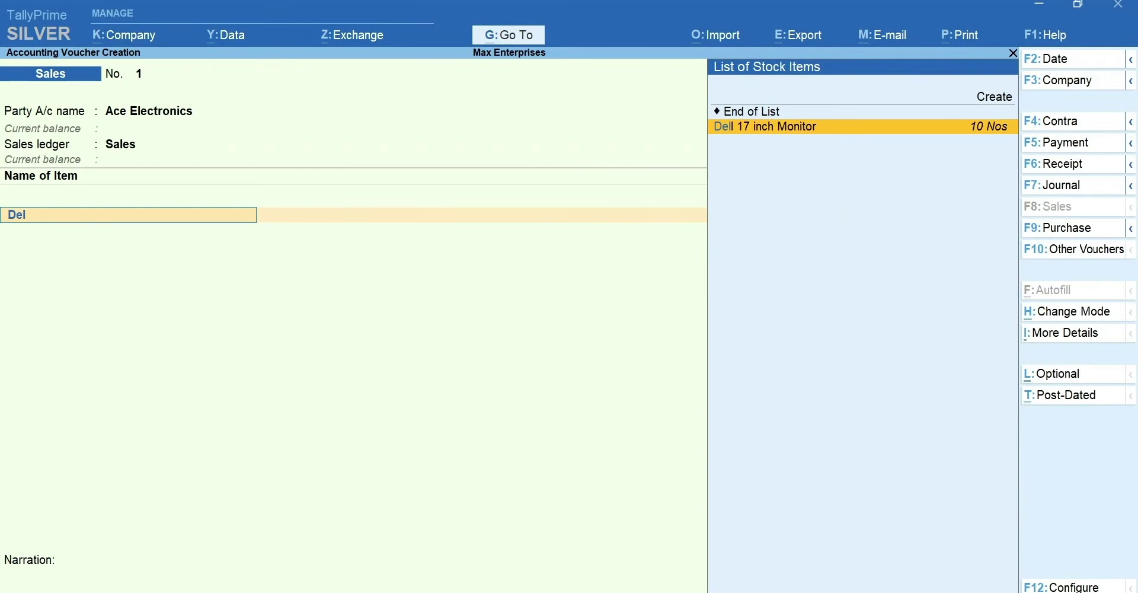
key("Return")
type("5")
key("Return")
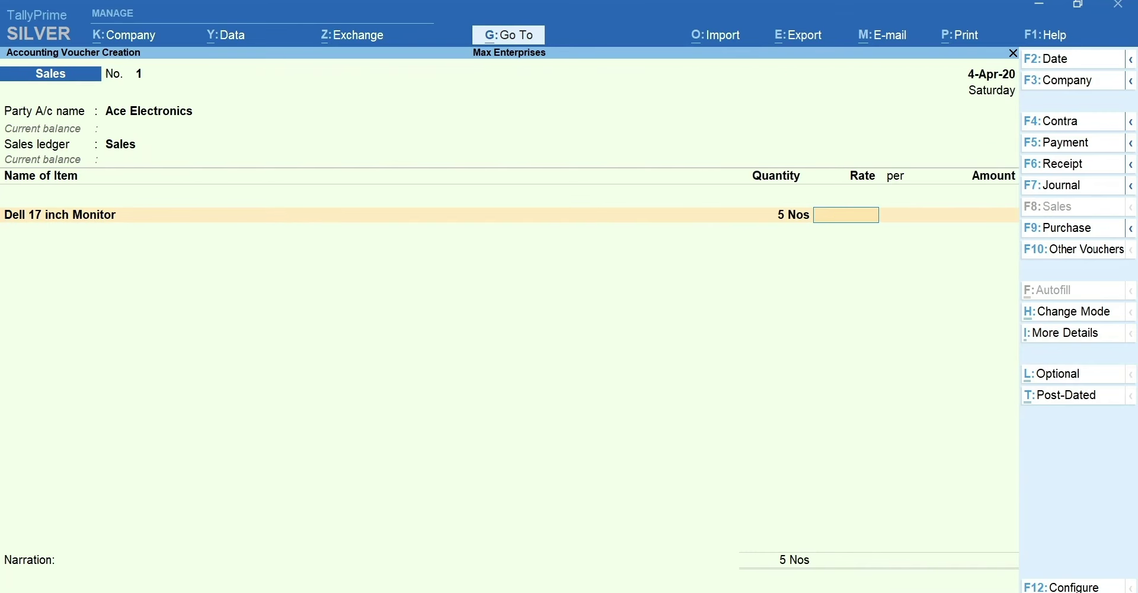
type("8900")
key("Return")
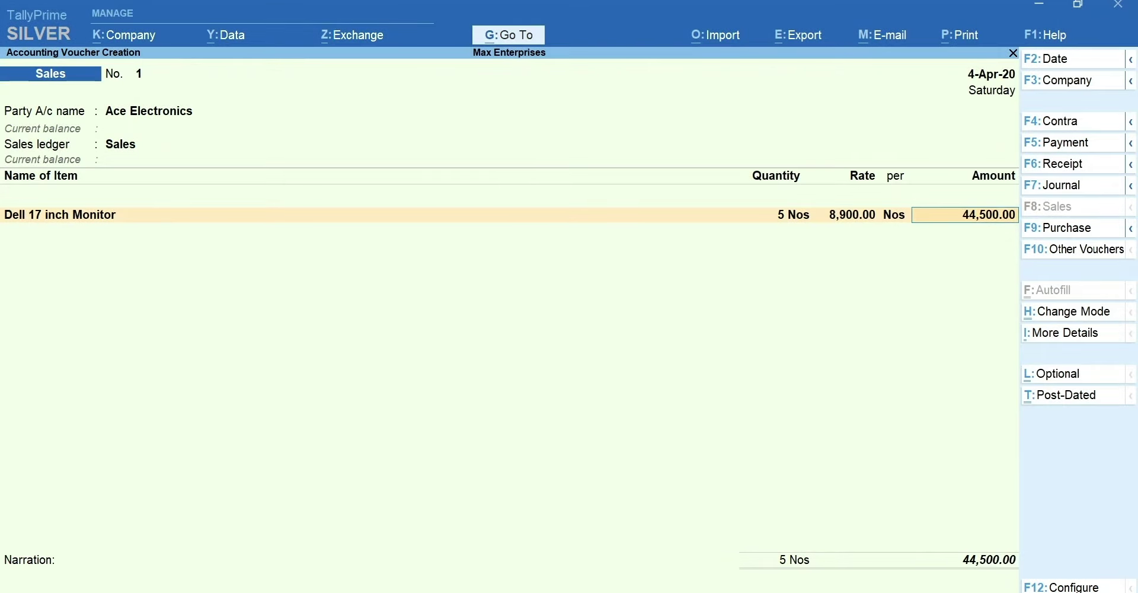
key("Return")
- End the item list without additional charges, leave the narration blank and save the sales voucher
key("Return")
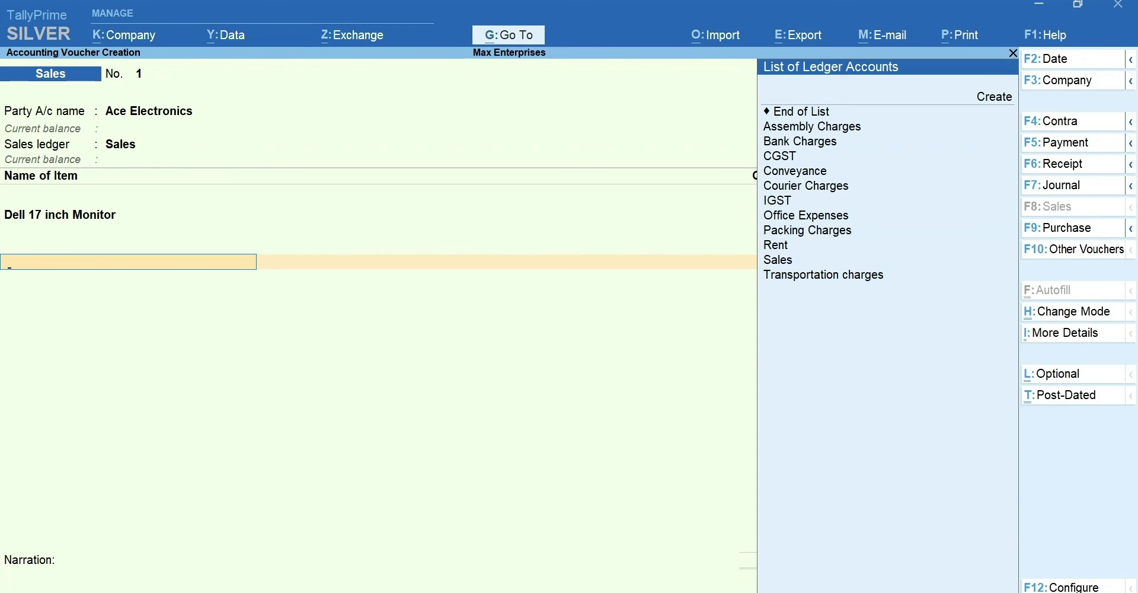
key("Return")
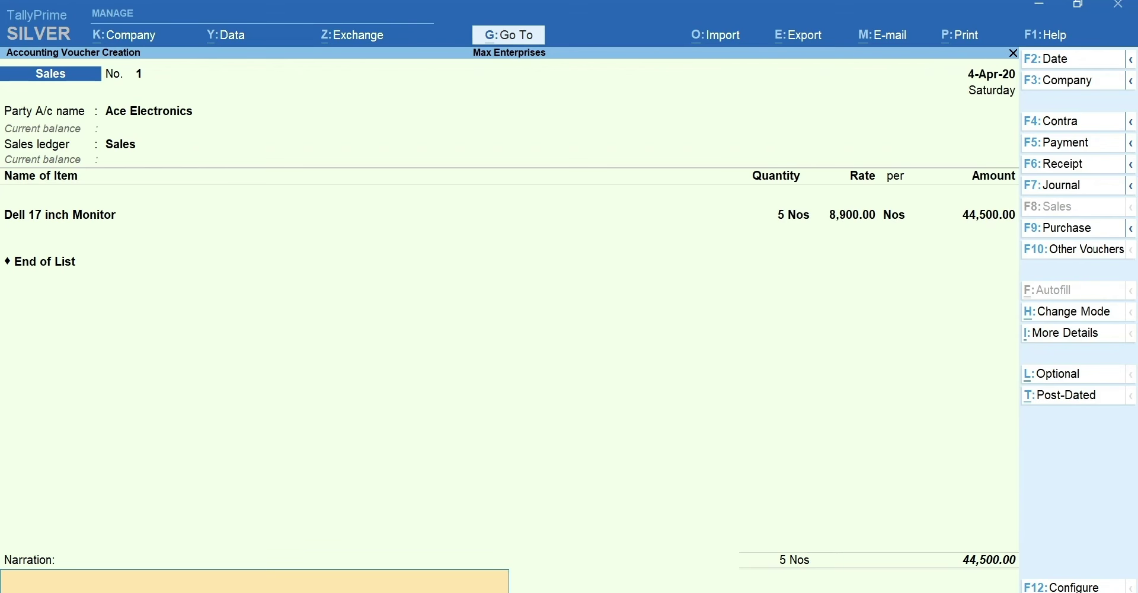
key("Return")
key("y")
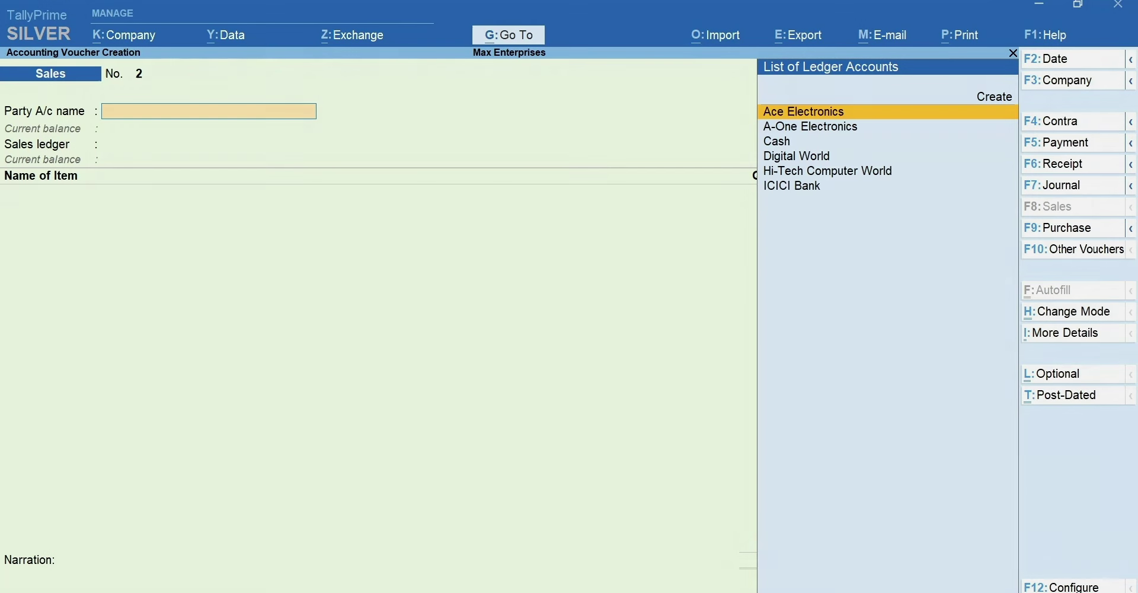
- Reopen the saved Ace Electronics sales voucher and examine its invoice in a zoomed print preview
key("Page_Up")
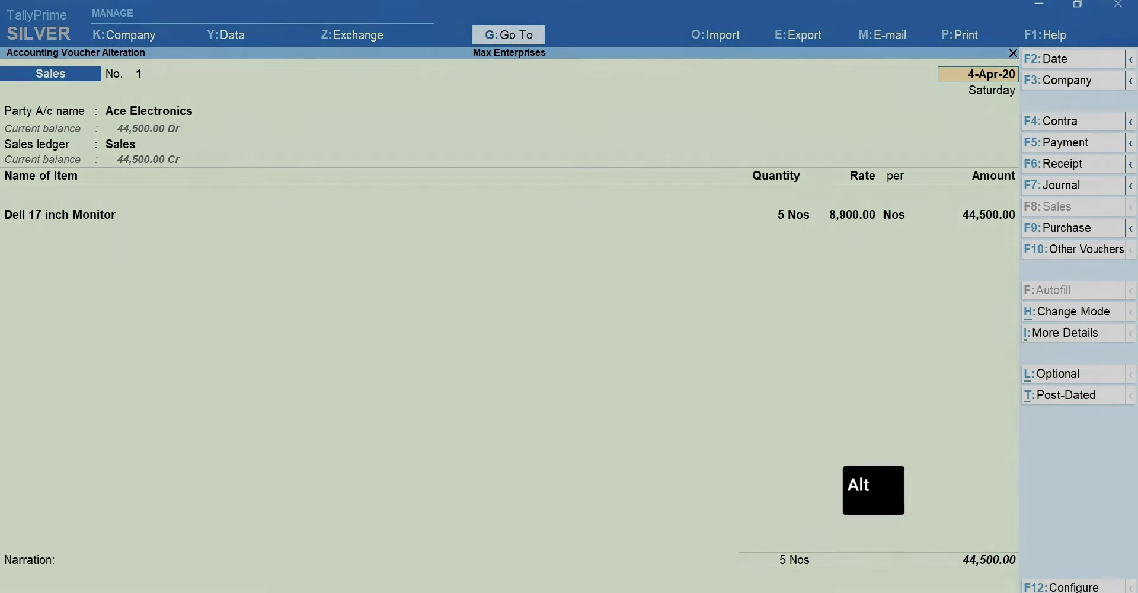
key("alt+p")
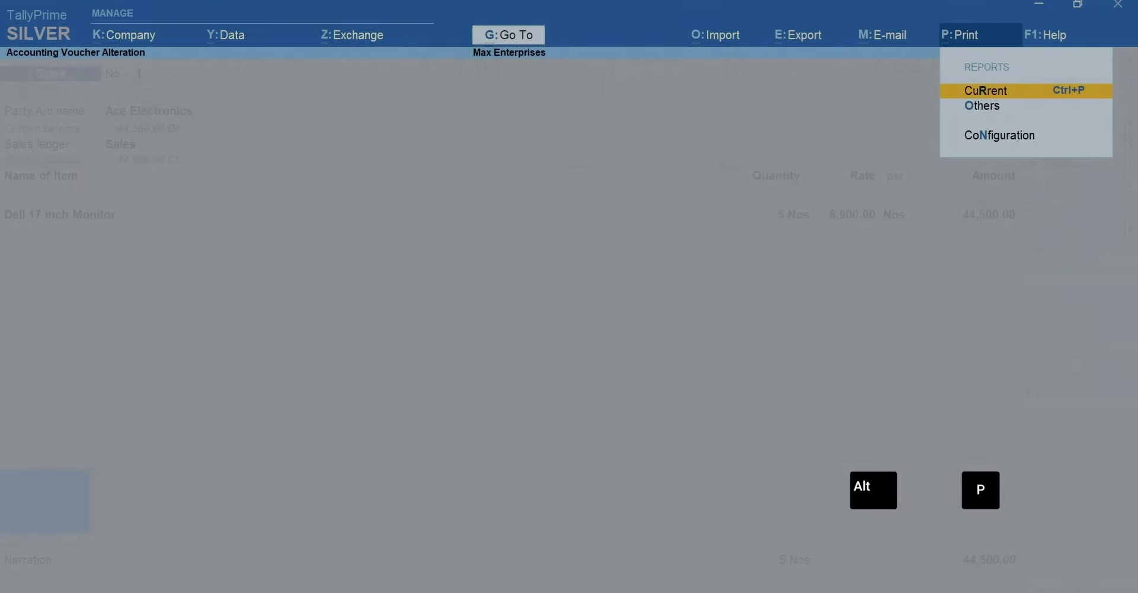
key("Return")
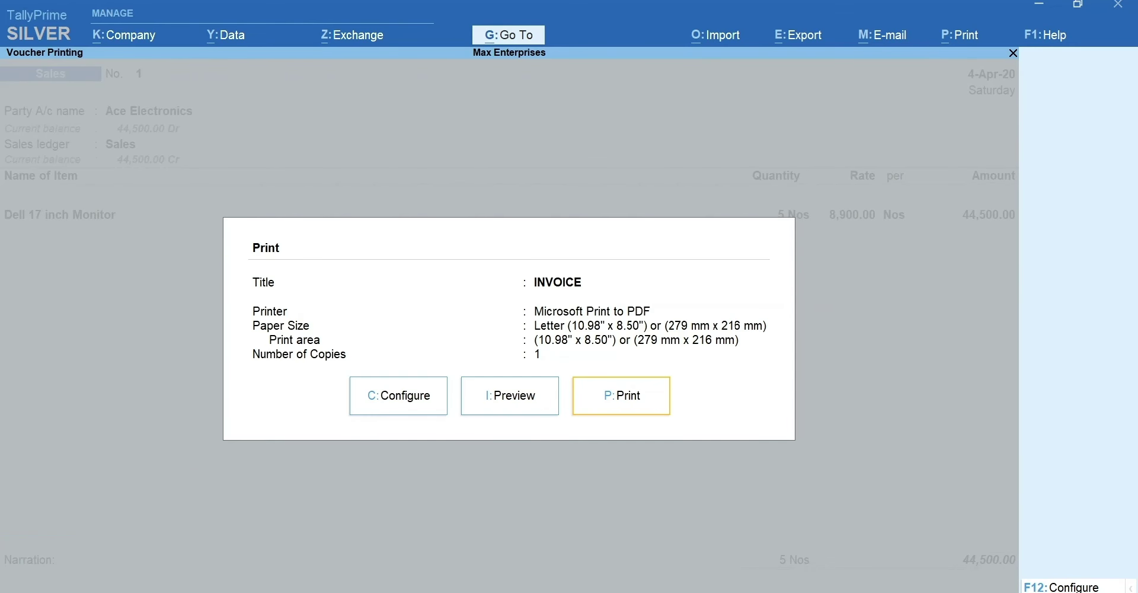
key("i")
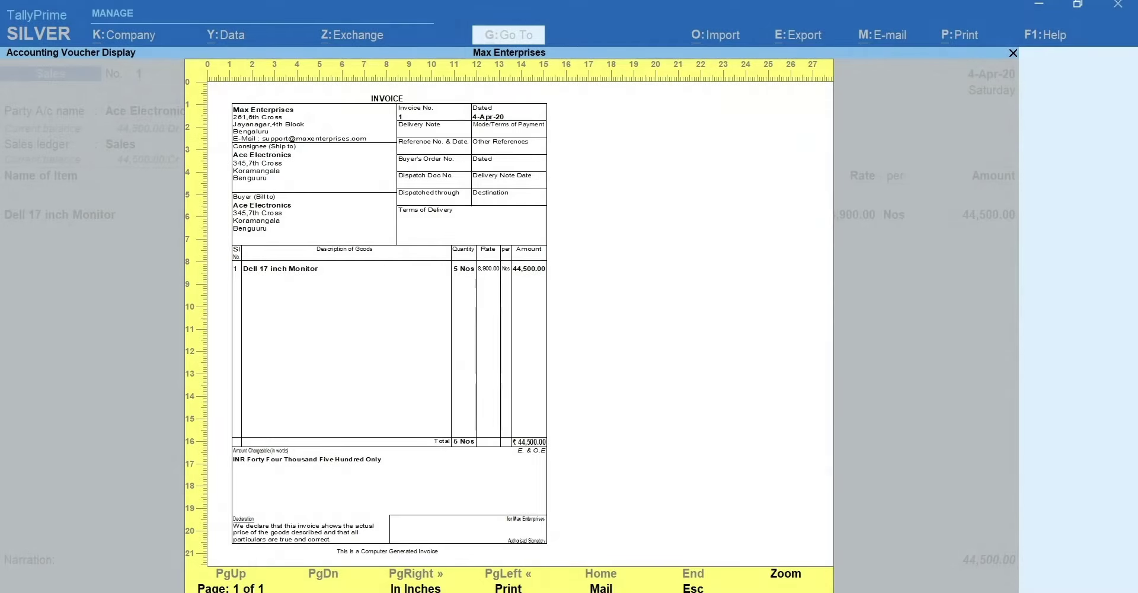
key("F4")
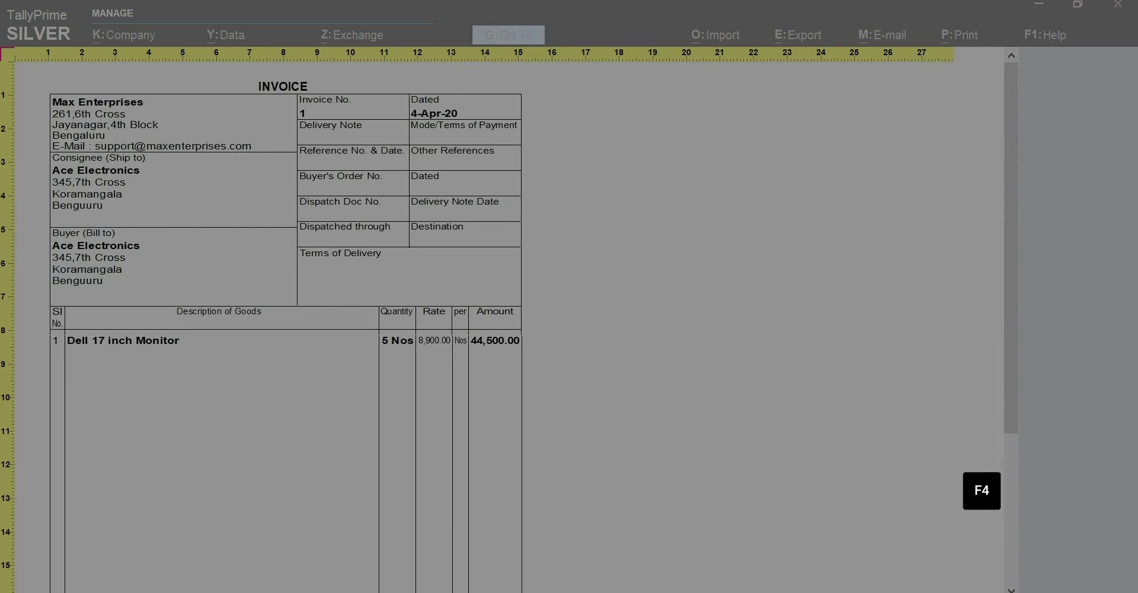
key("Escape")
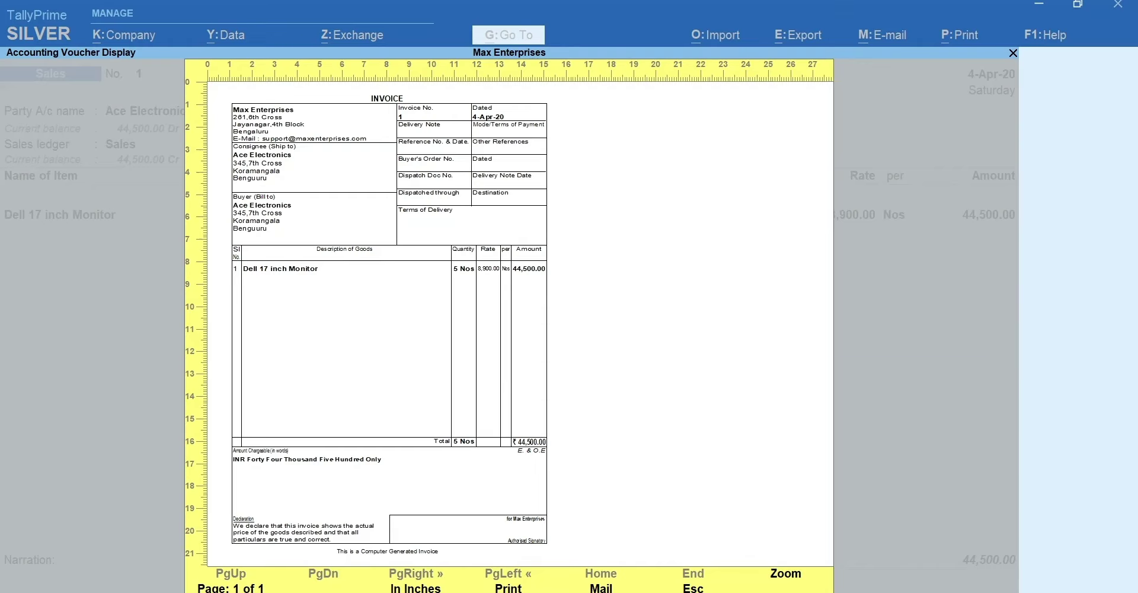
key("Escape")
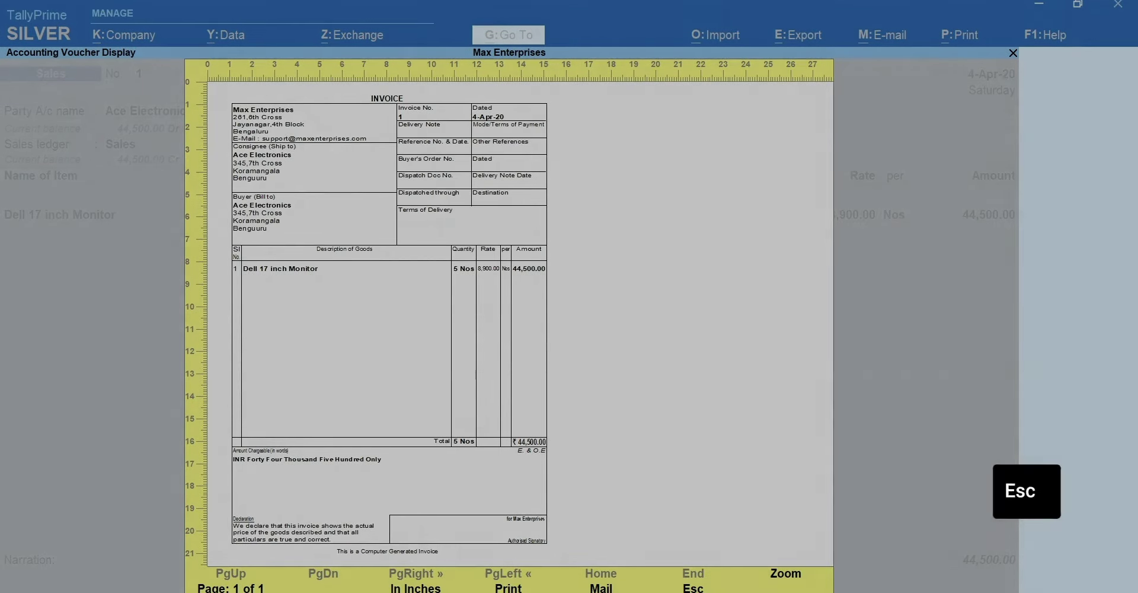
- Print one copy of the sales invoice with Microsoft Print to PDF and return to the voucher
key("p")
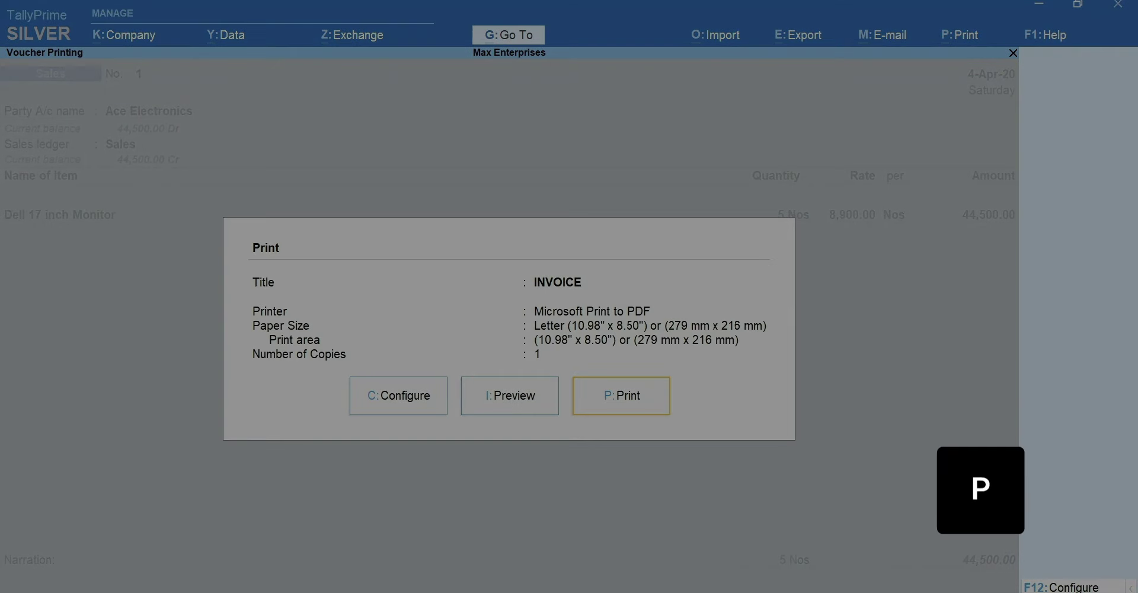
key("Escape")
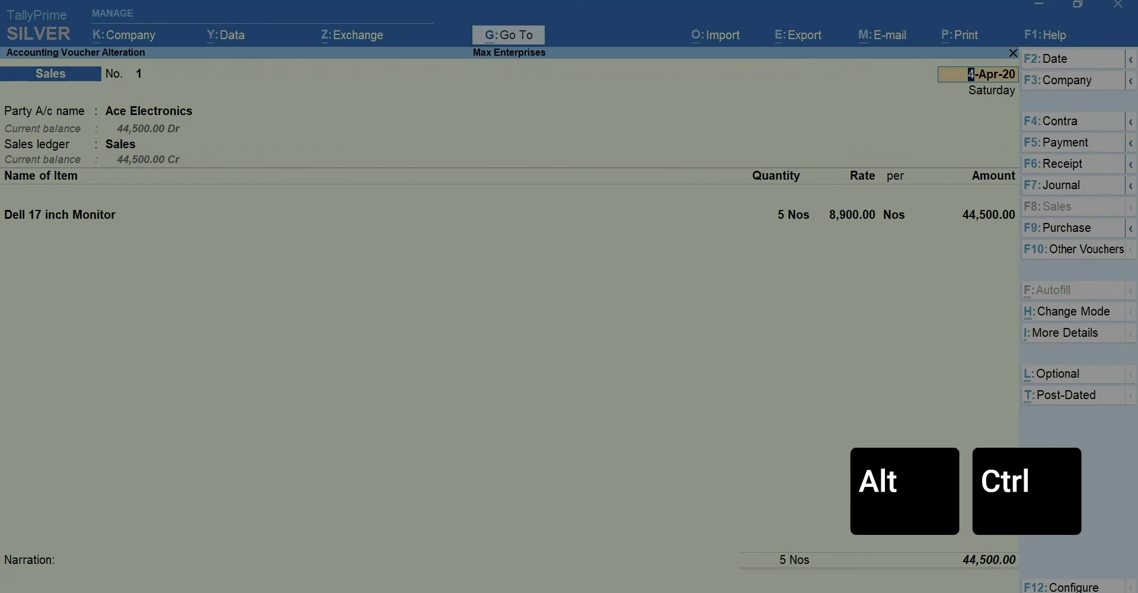
- Show the related voucher types available under Purchase
key("alt")
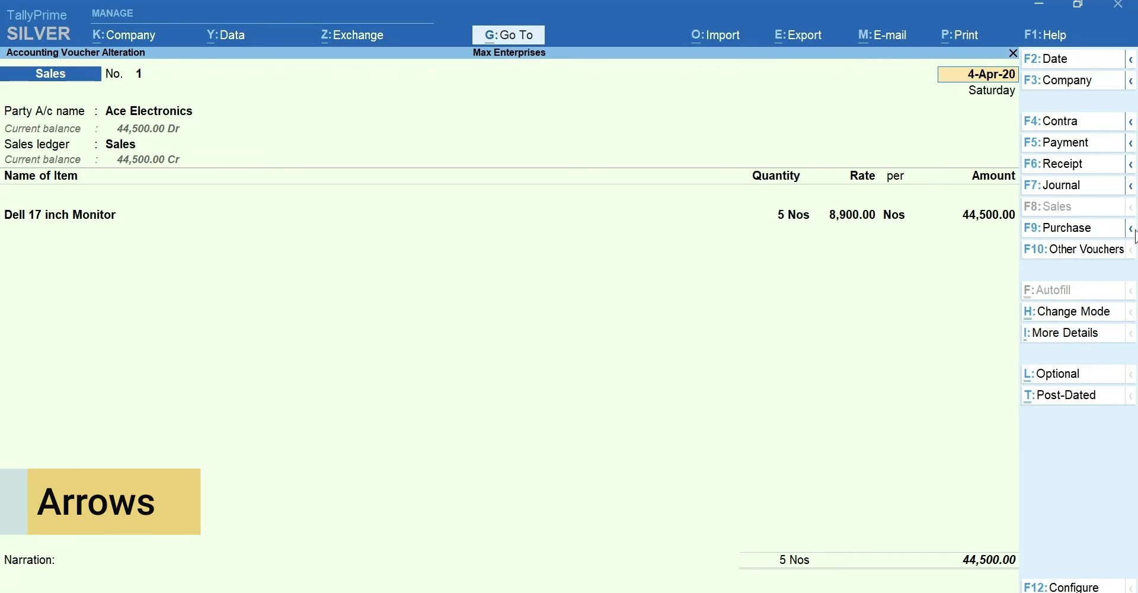
left_click(1133, 230)
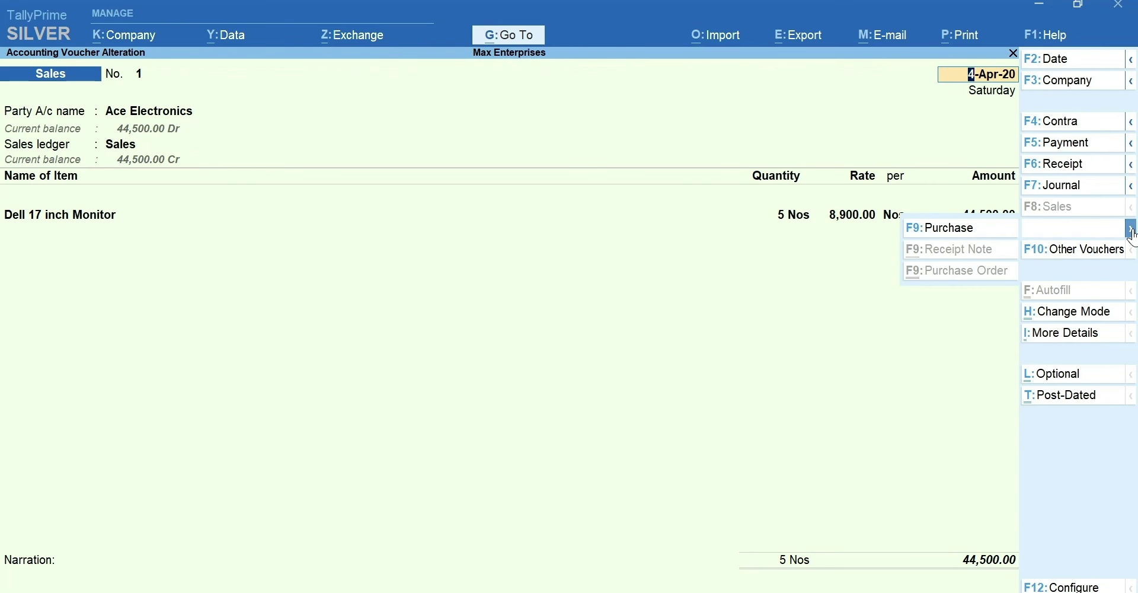